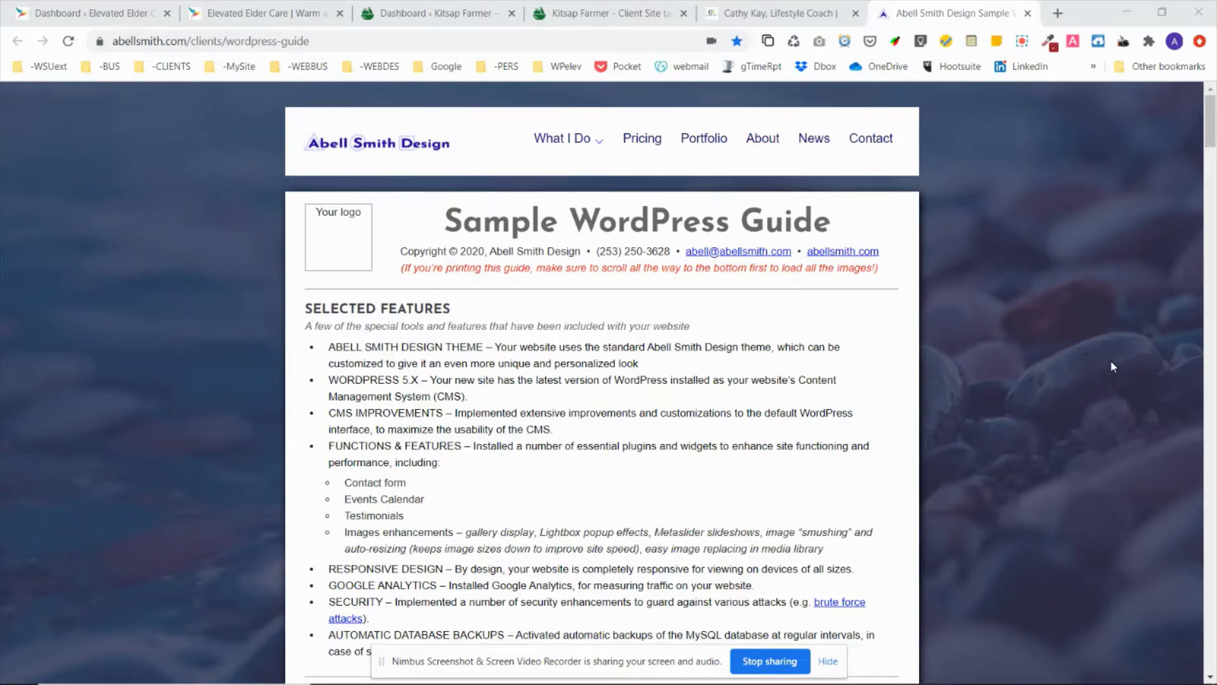
Check the Posts options in the Kitsap Farmer dashboard and open the live site's Blog page
left_click(477, 9)
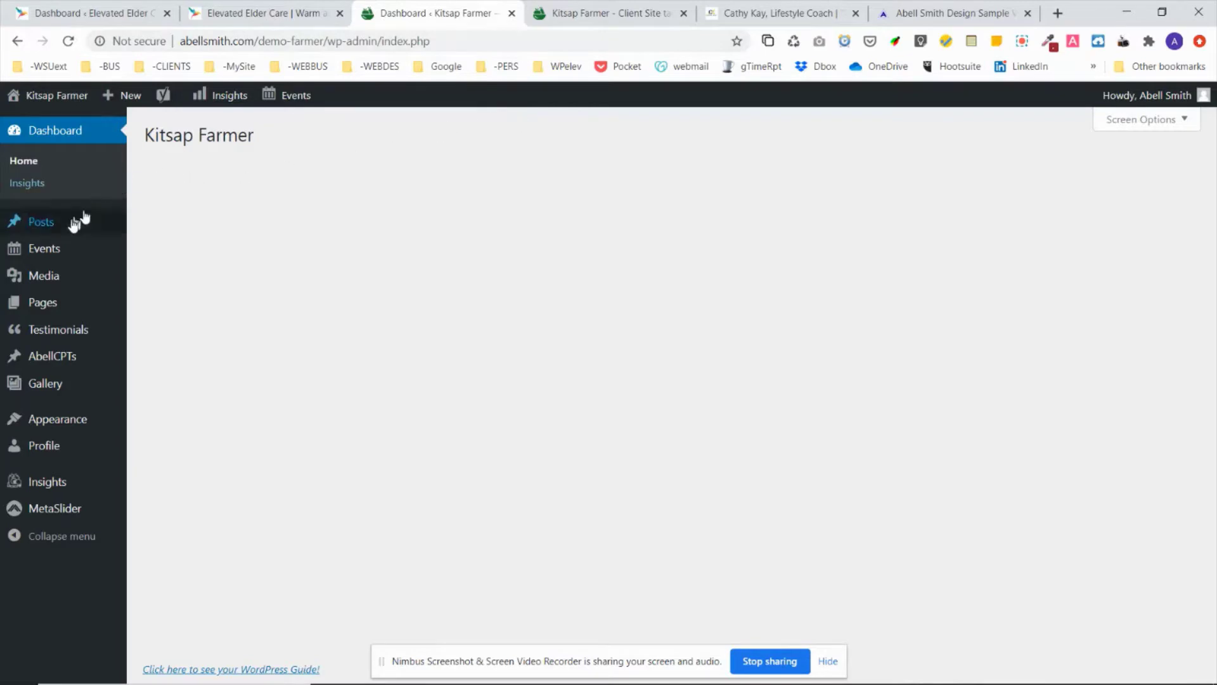
mouse_move(73, 225)
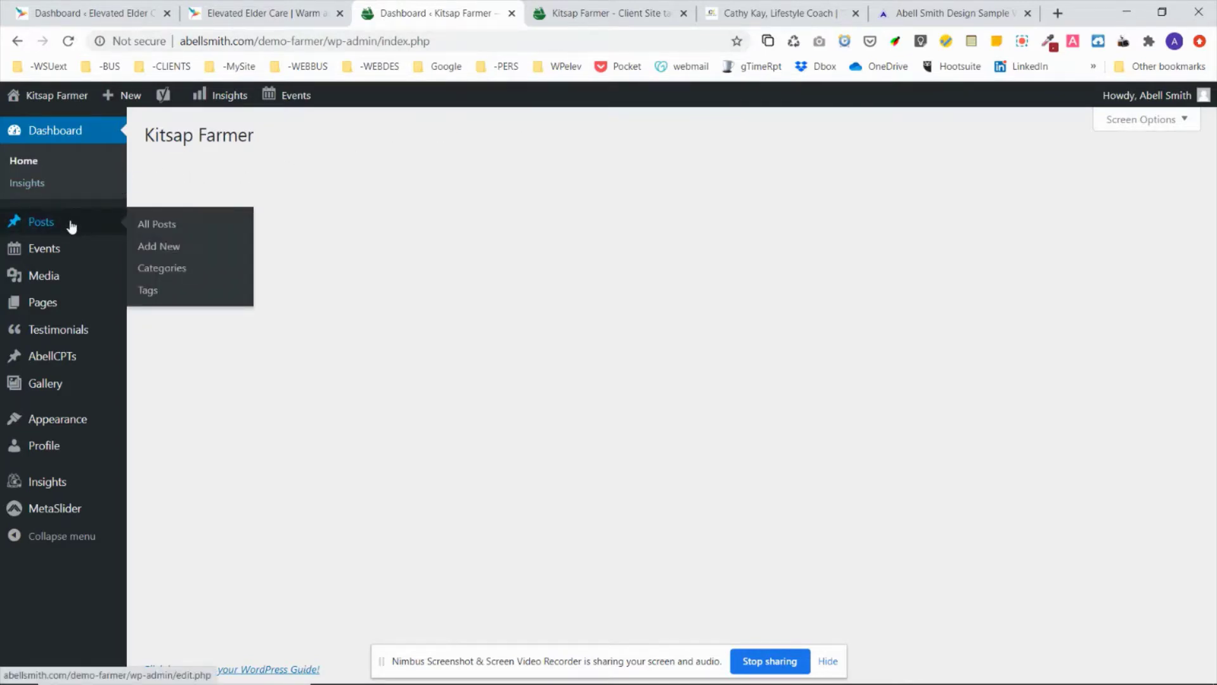
left_click(631, 11)
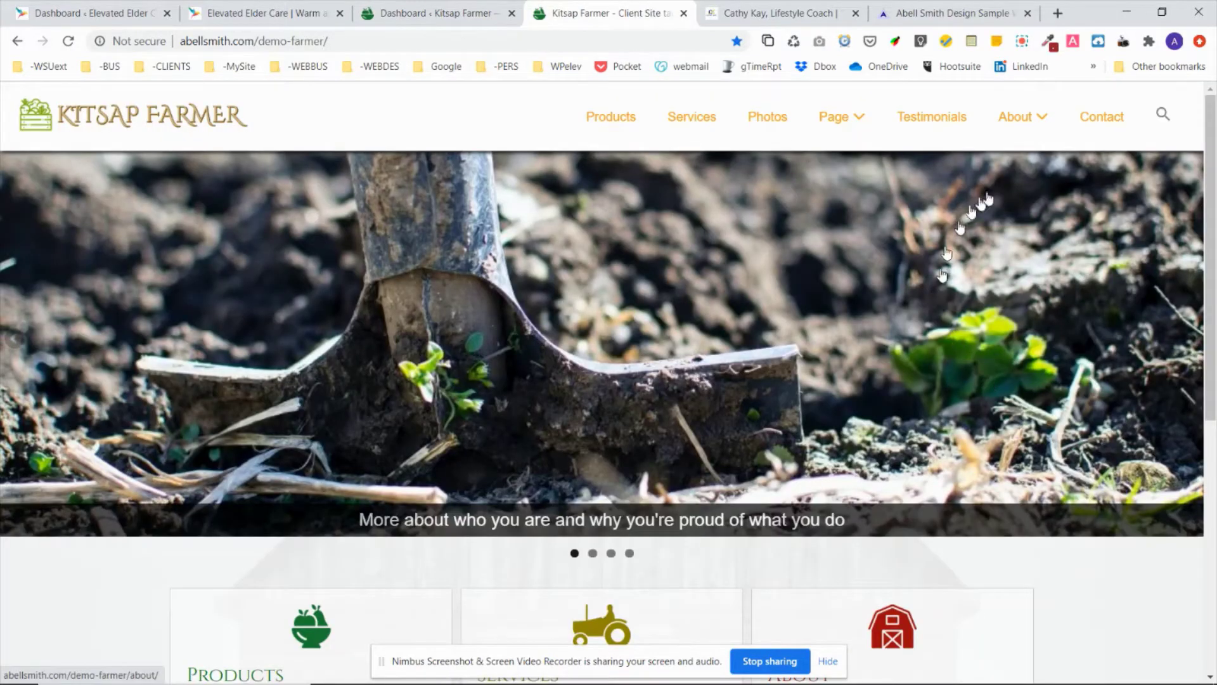
mouse_move(1031, 127)
left_click(920, 154)
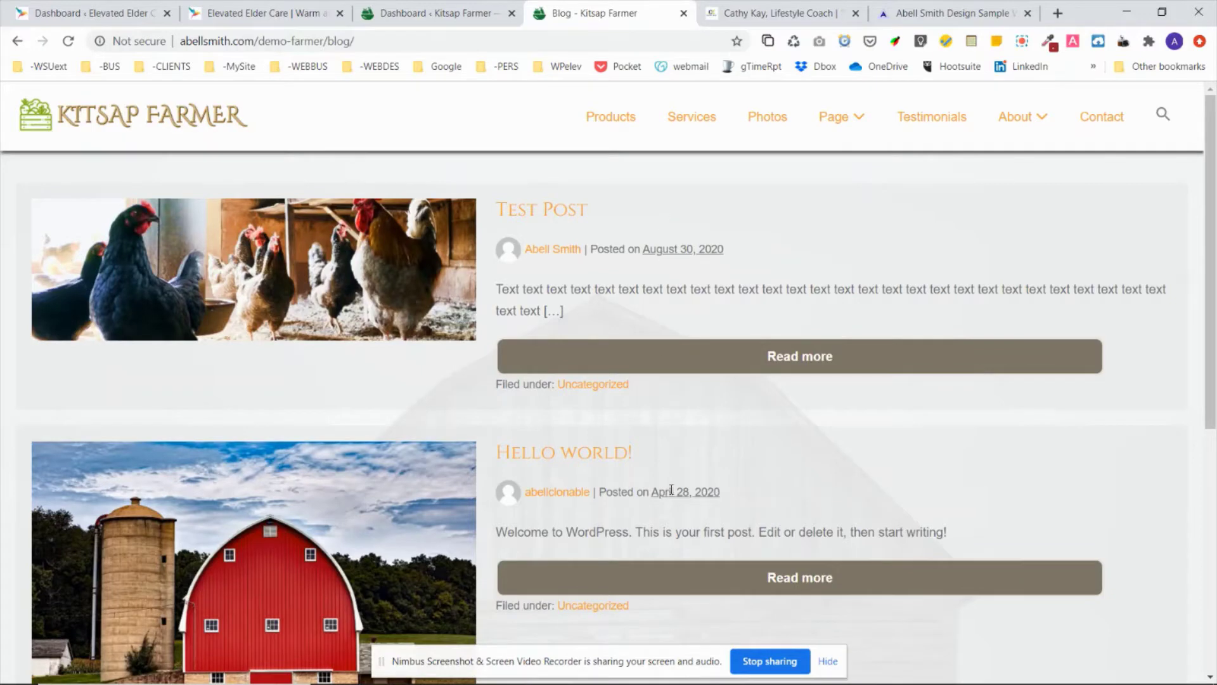
View the full Test Post from the blog listing and return to the Blog page
left_click(865, 365)
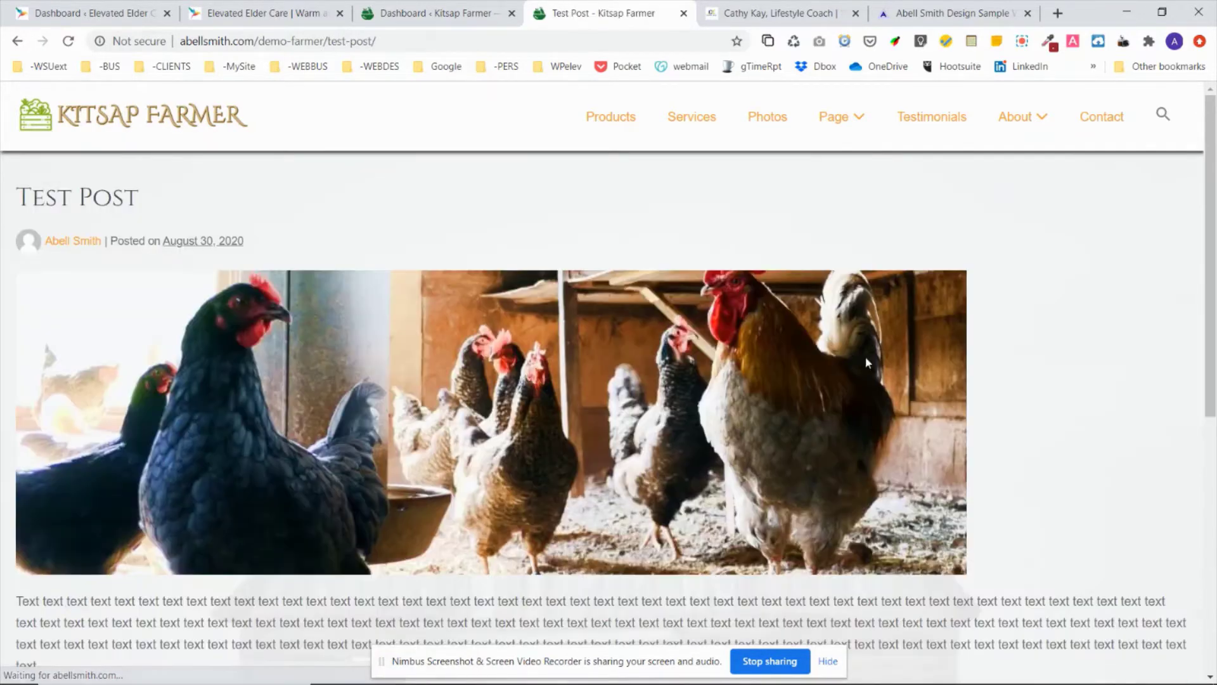
scroll(880, 361, "down", 5)
scroll(880, 361, "up", 5)
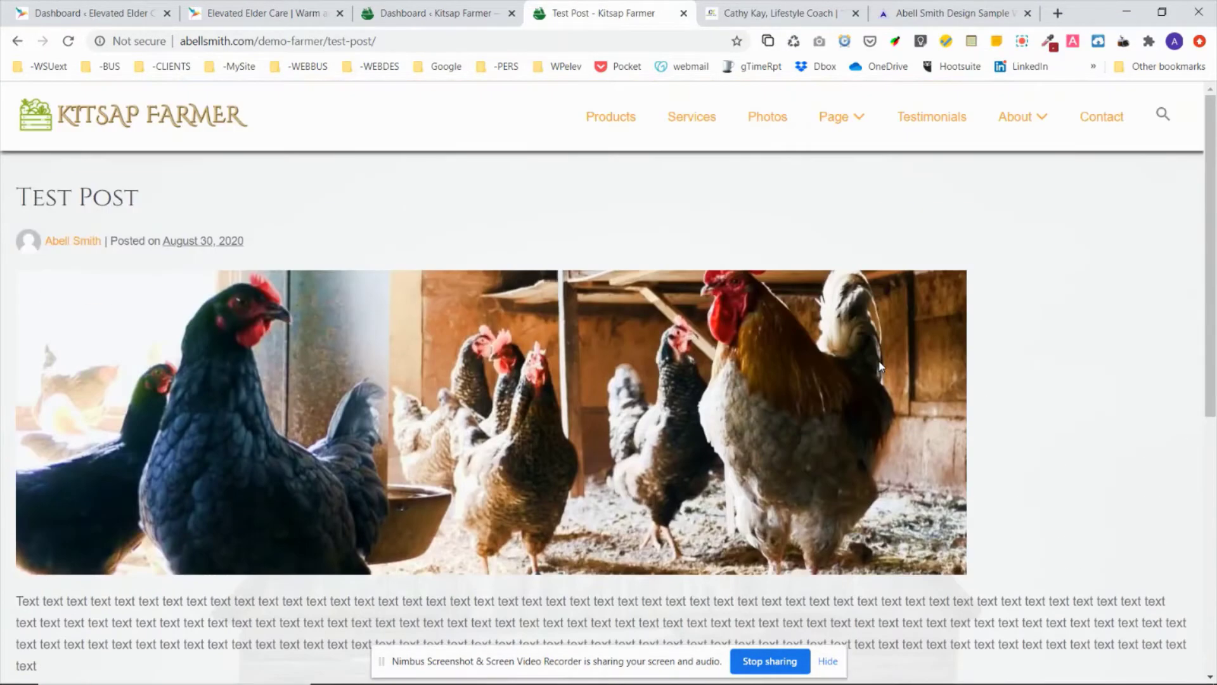
left_click(18, 41)
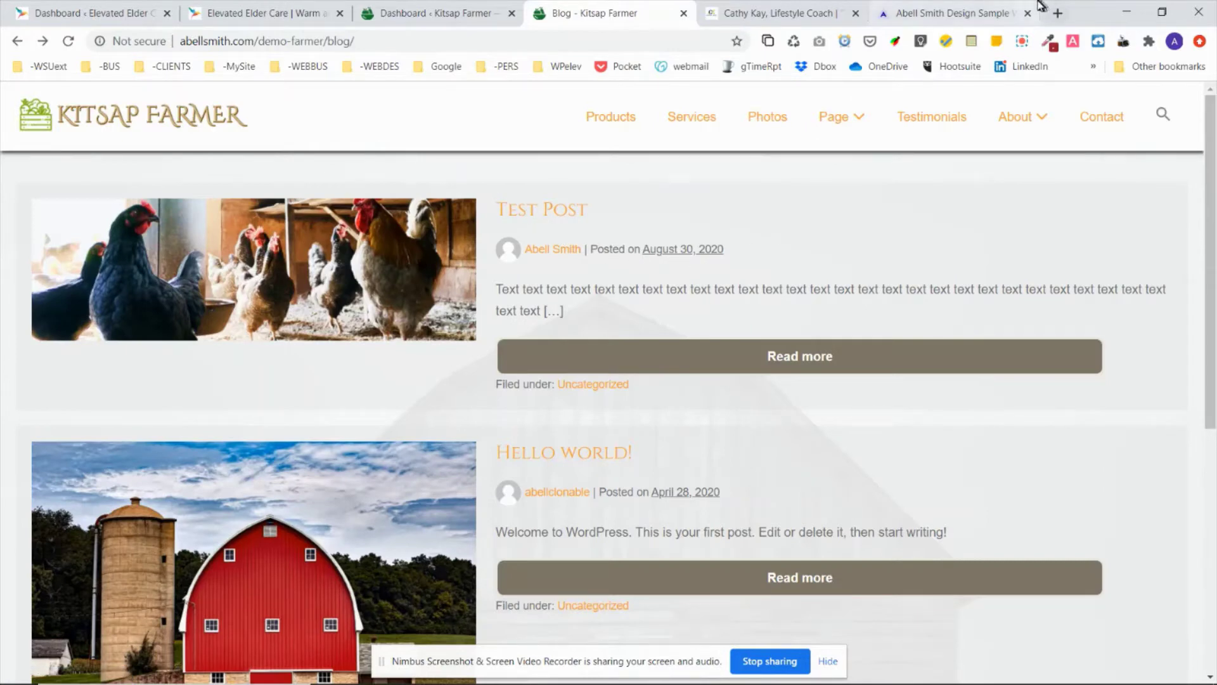
Read the Posts and Pages entries under Getting Familiar with WordPress in the Sample WordPress Guide
left_click(959, 14)
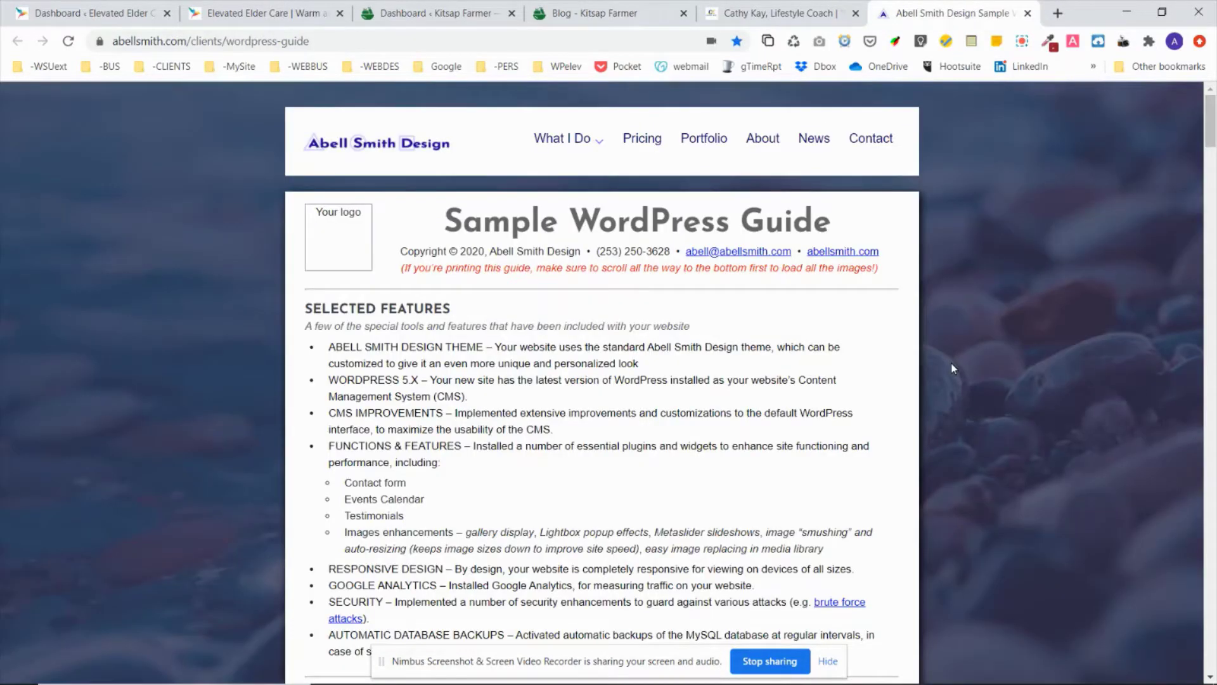
scroll(1004, 447, "down", 7)
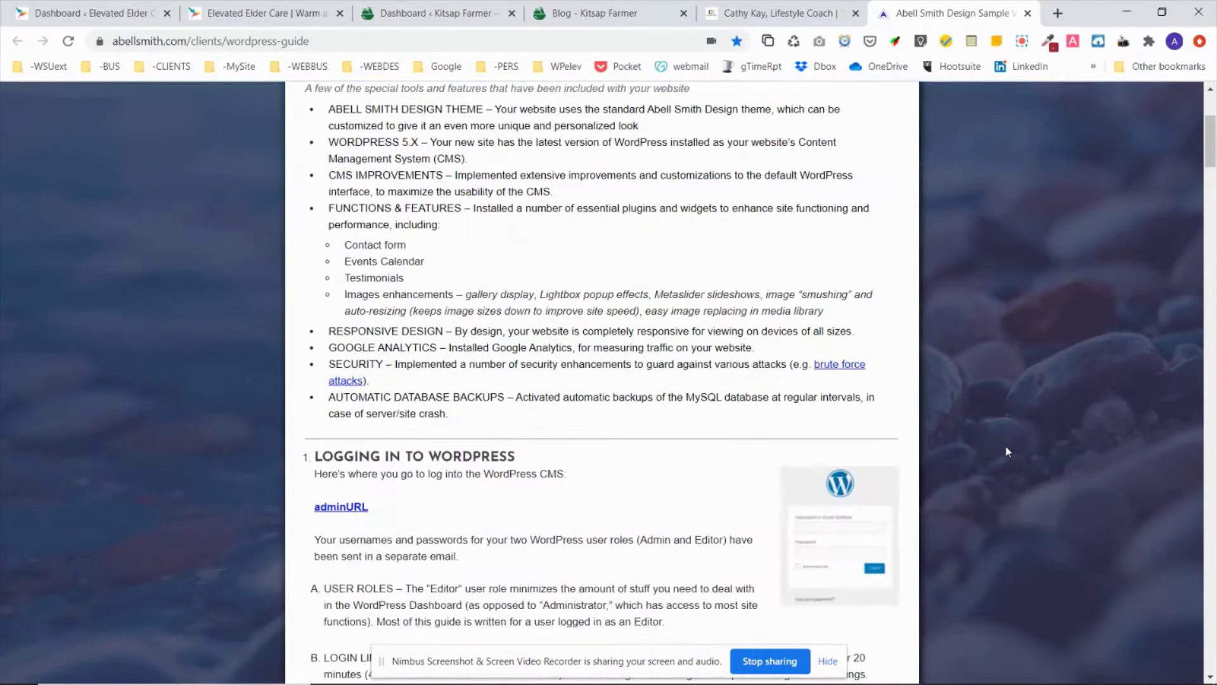
scroll(1006, 445, "down", 3)
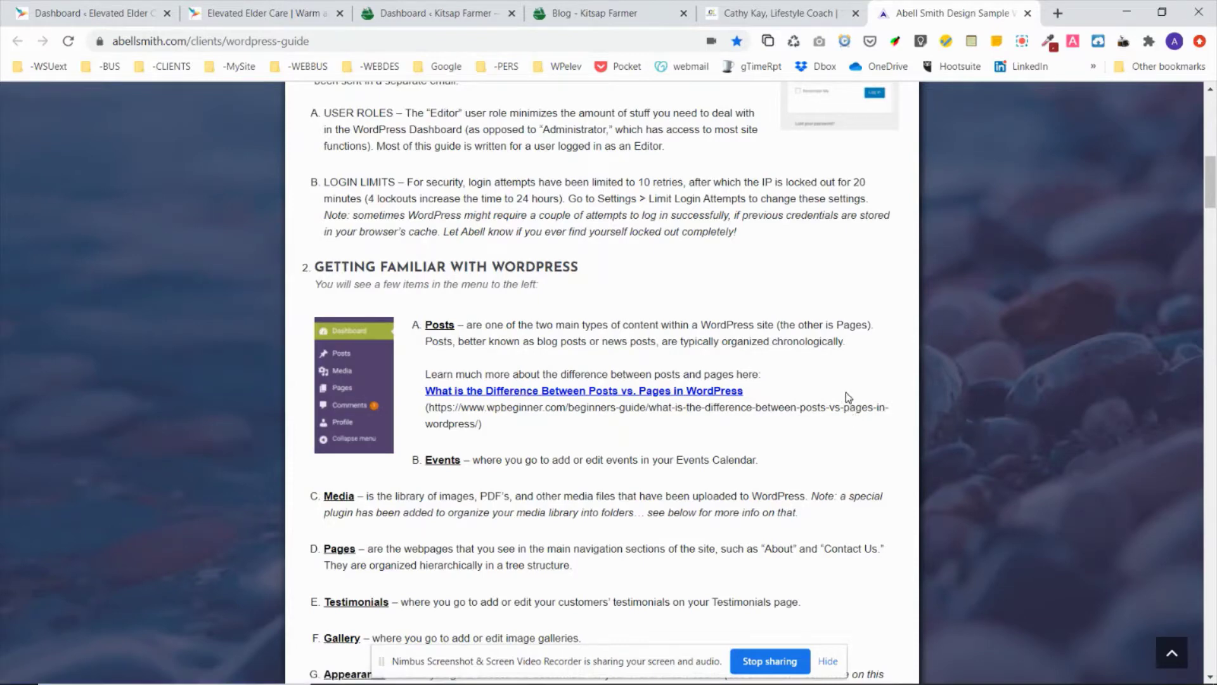
Open the list of all pages in the Kitsap Farmer dashboard and look through its entries
left_click(407, 11)
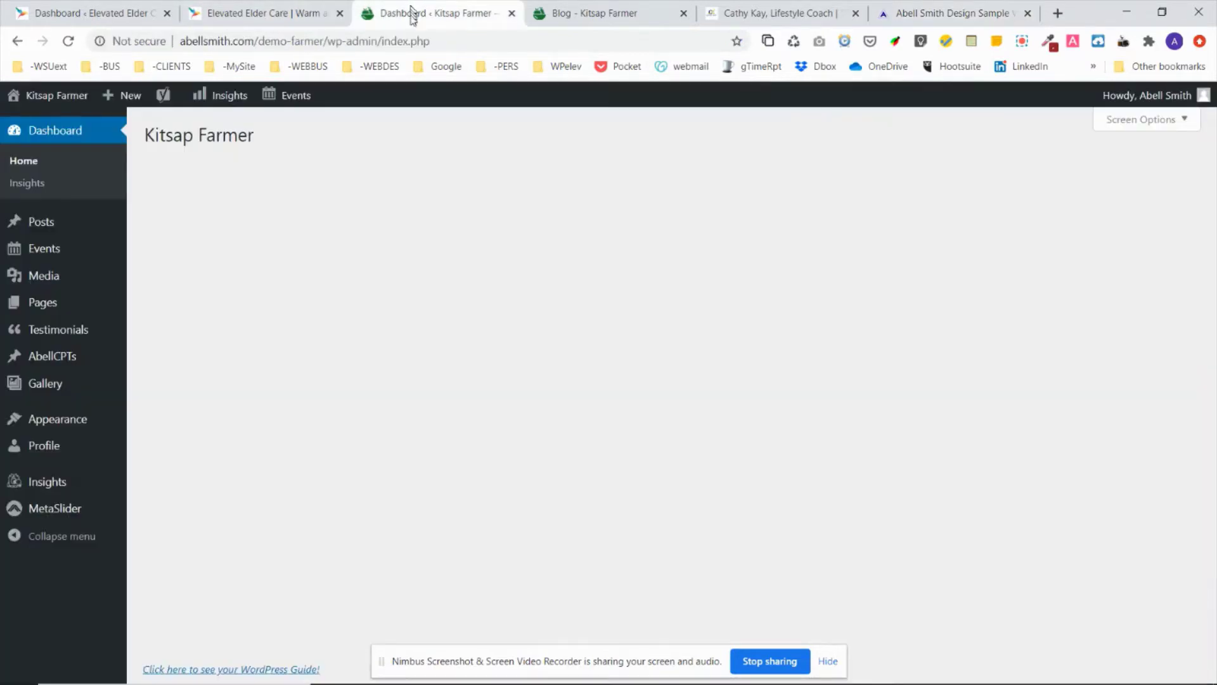
mouse_move(45, 310)
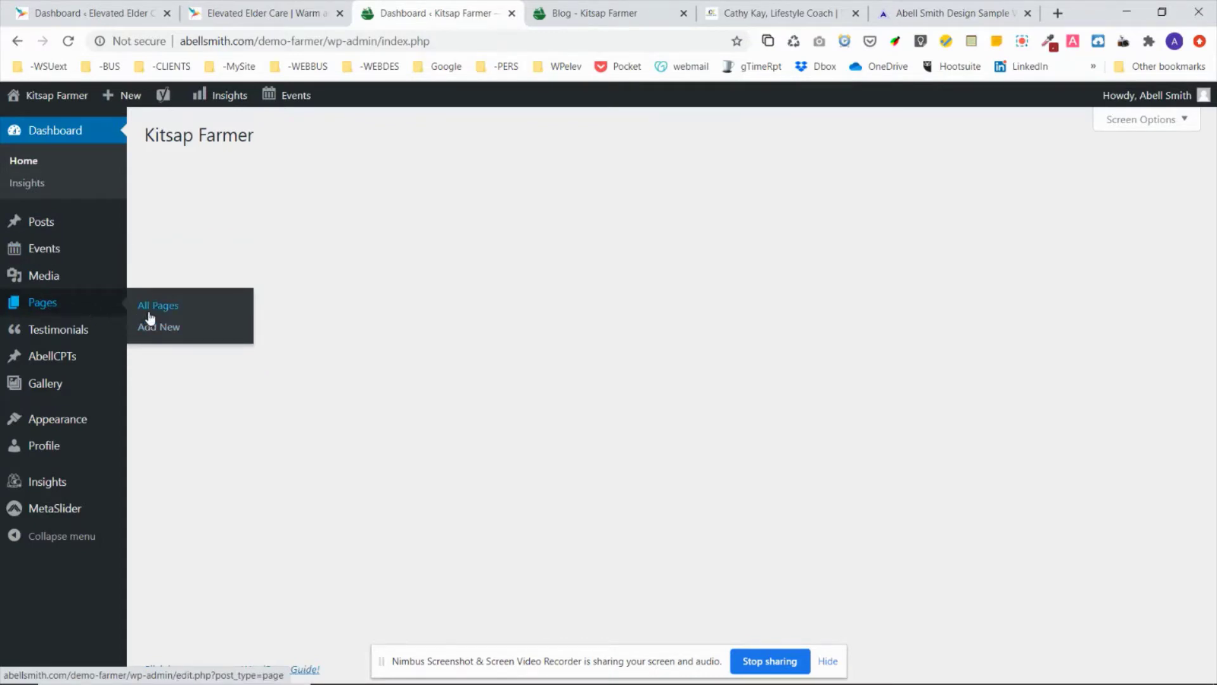
left_click(44, 304)
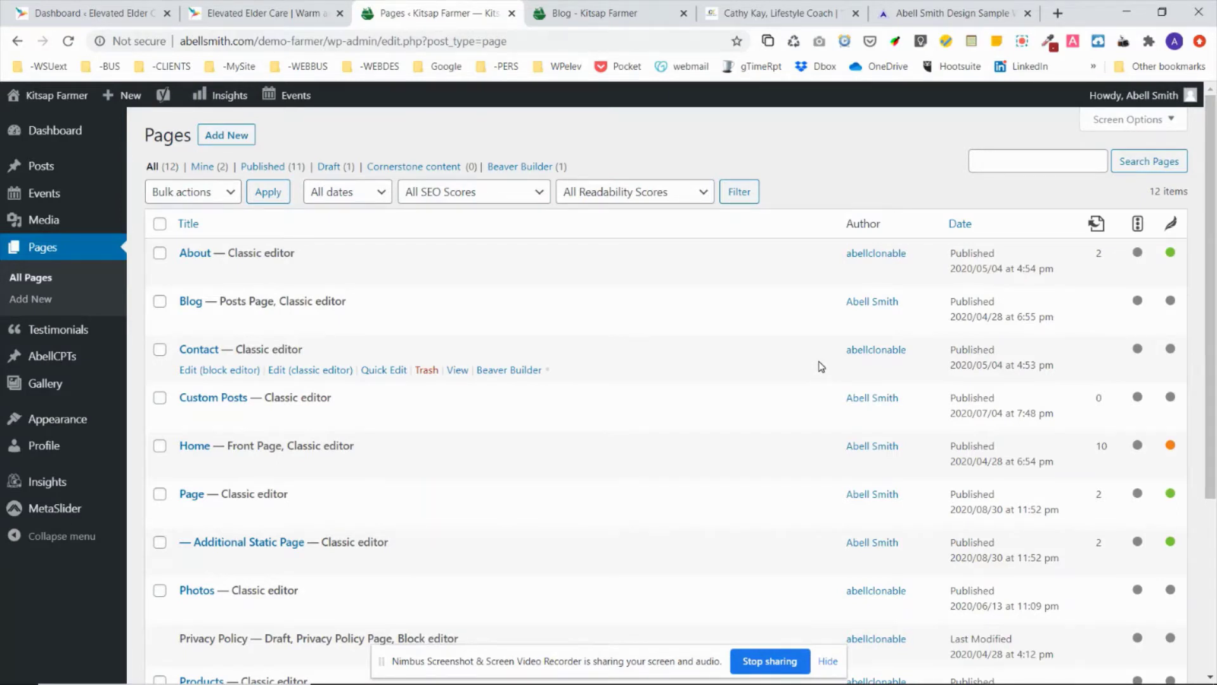
scroll(821, 367, "down", 1)
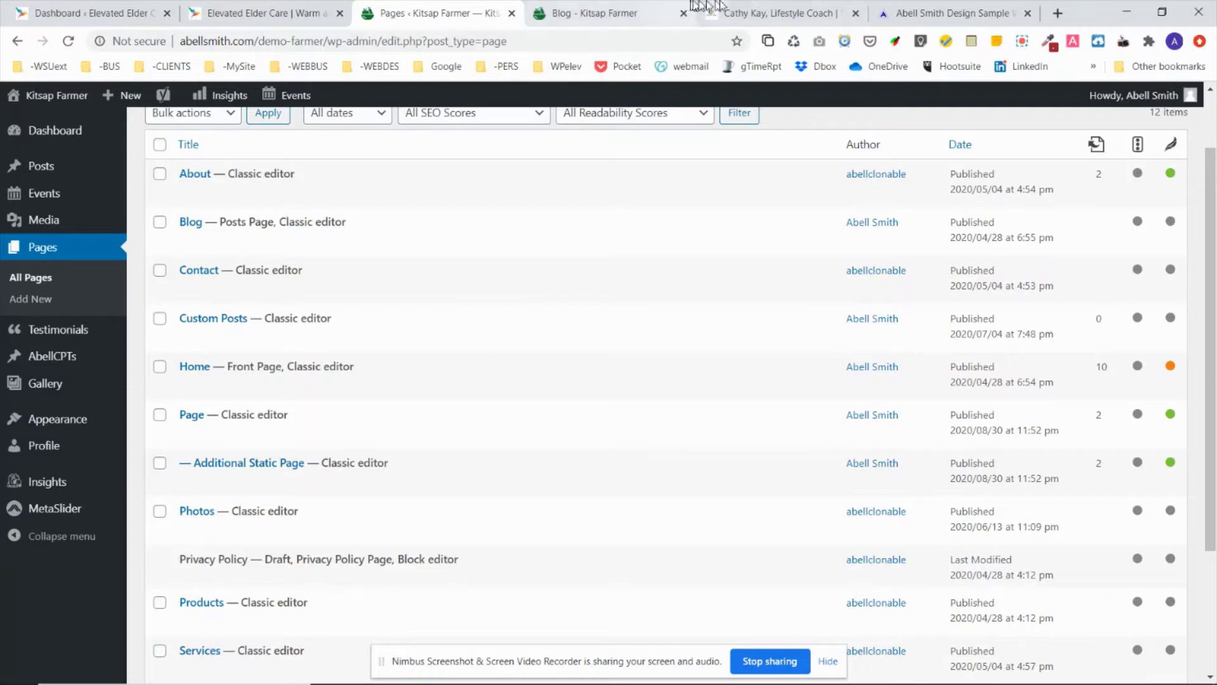
View the Page, Additional Static Page and About pages on the live Kitsap Farmer site, ending on Page
left_click(639, 12)
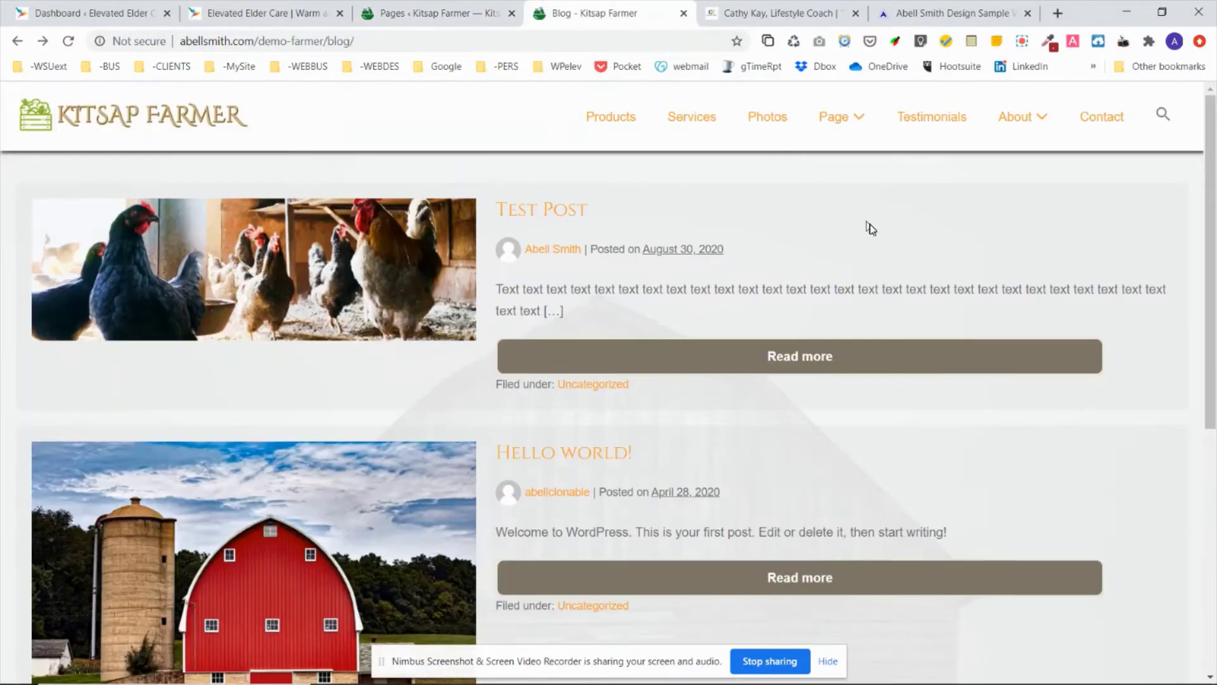
left_click(843, 120)
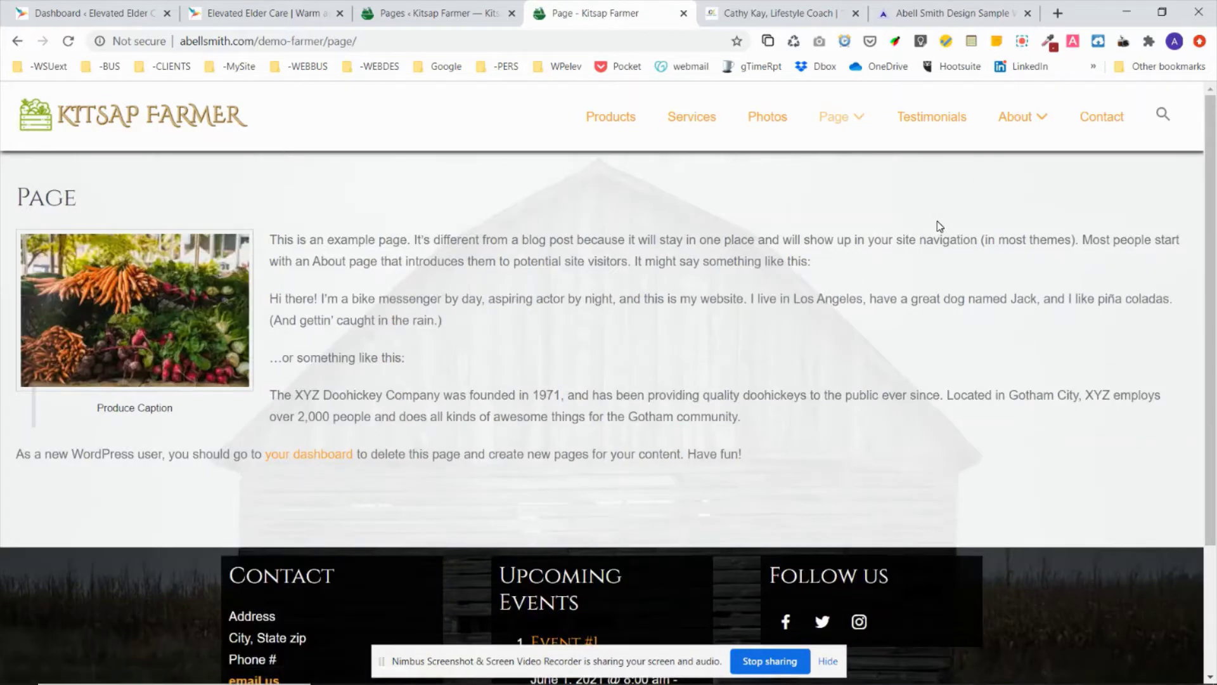
mouse_move(842, 125)
left_click(821, 157)
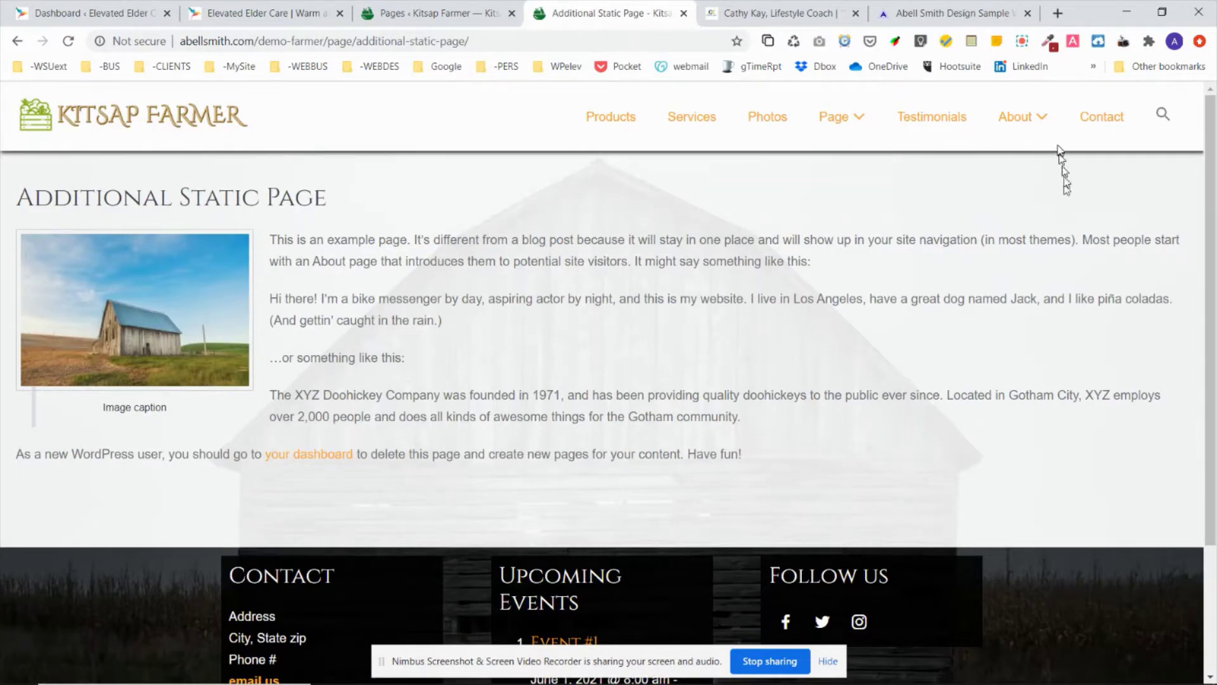
left_click(1007, 117)
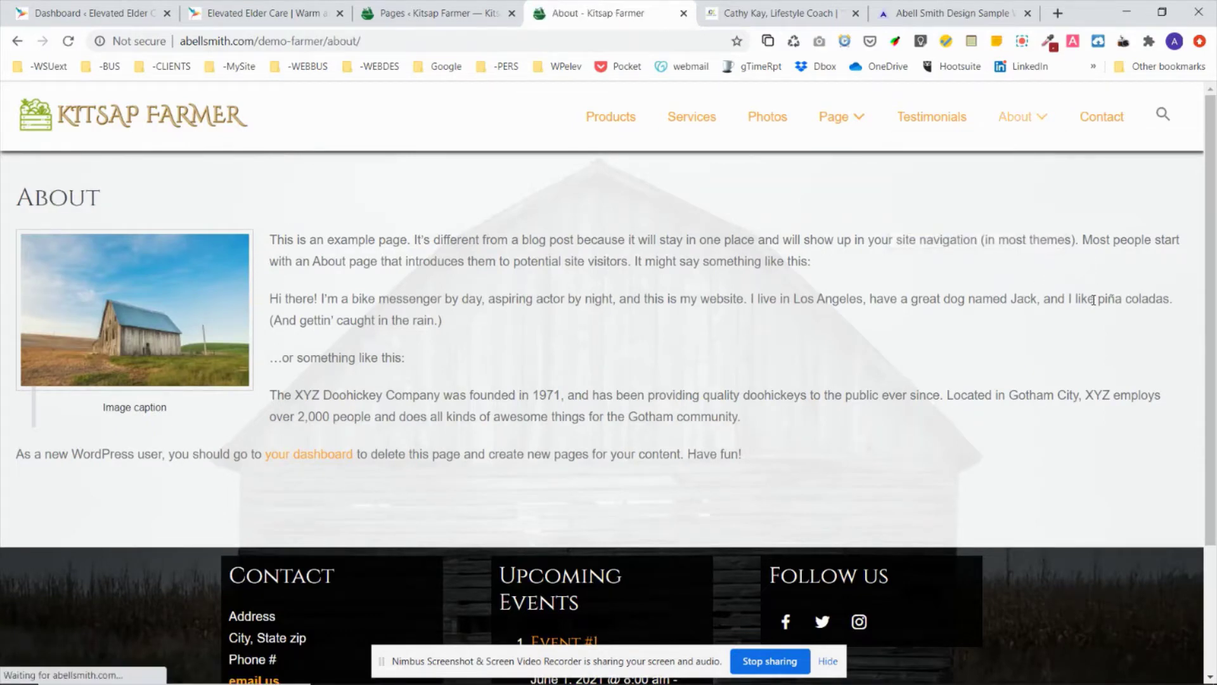
mouse_move(827, 124)
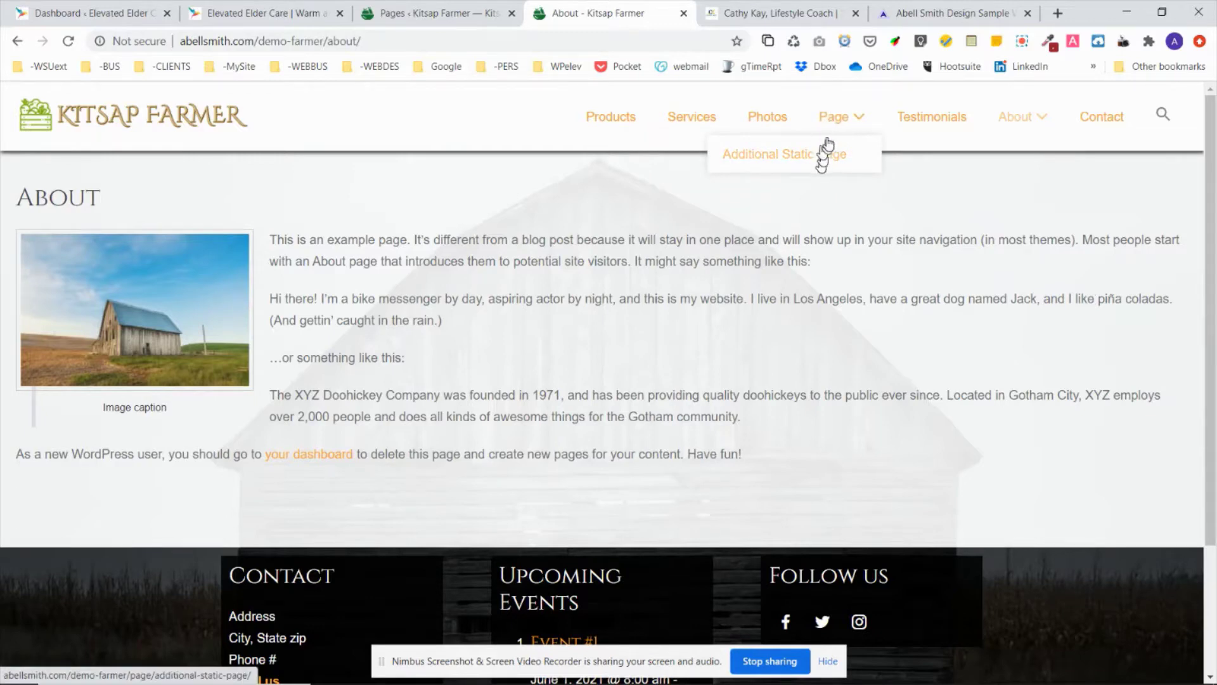
left_click(836, 127)
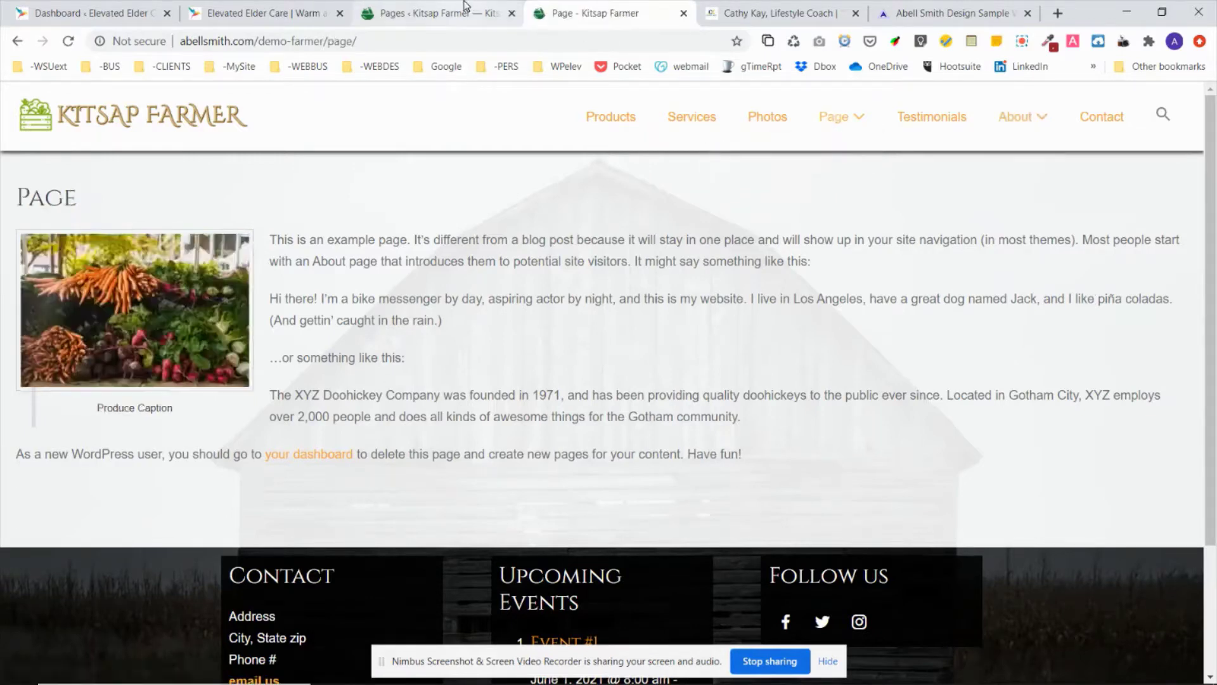
Open the Testimonials list in the Kitsap Farmer dashboard and view the live site's Testimonials page
left_click(467, 7)
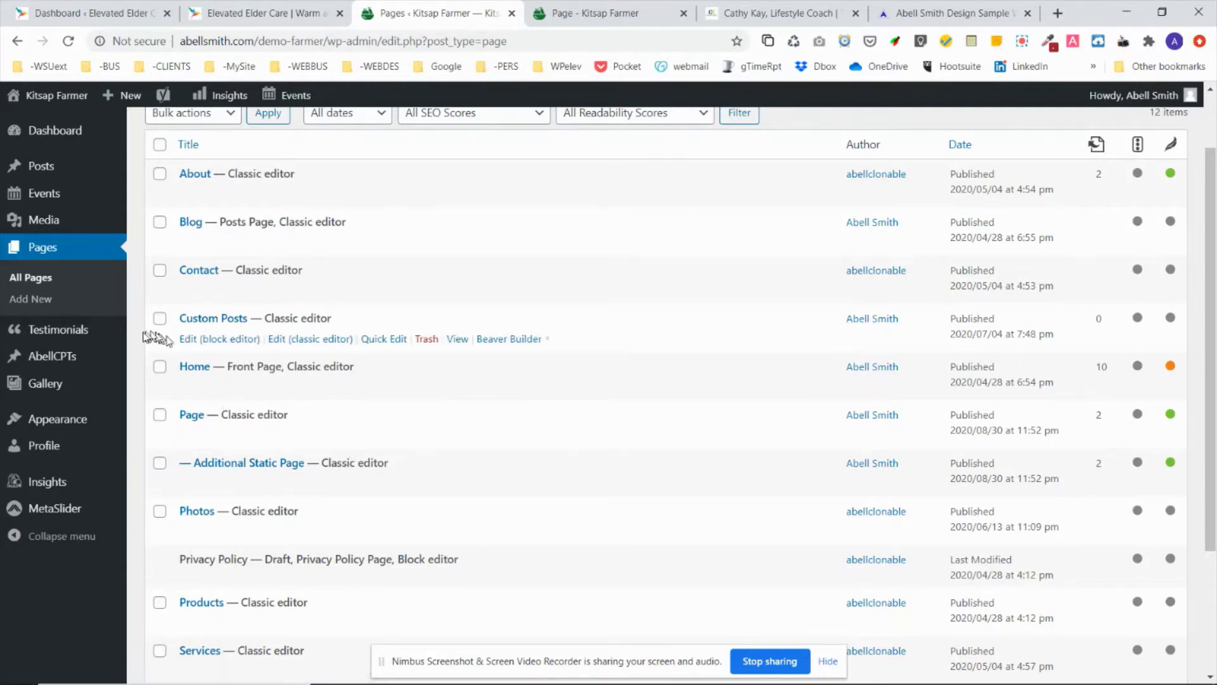
left_click(75, 334)
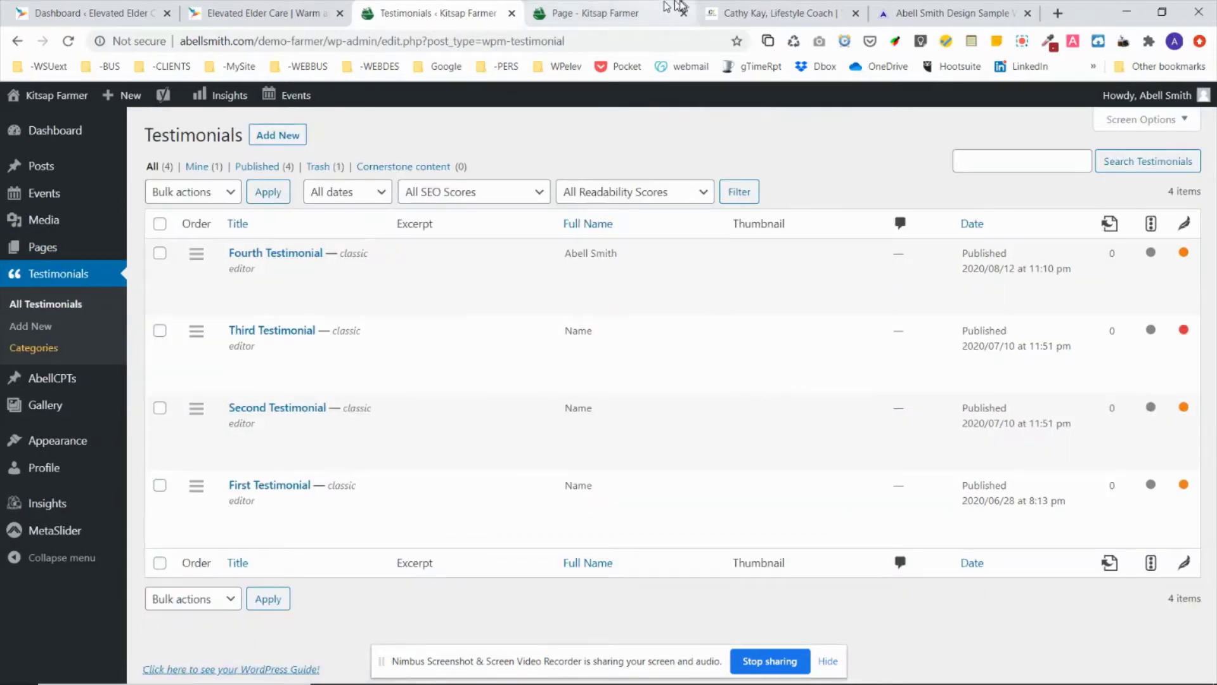
left_click(608, 13)
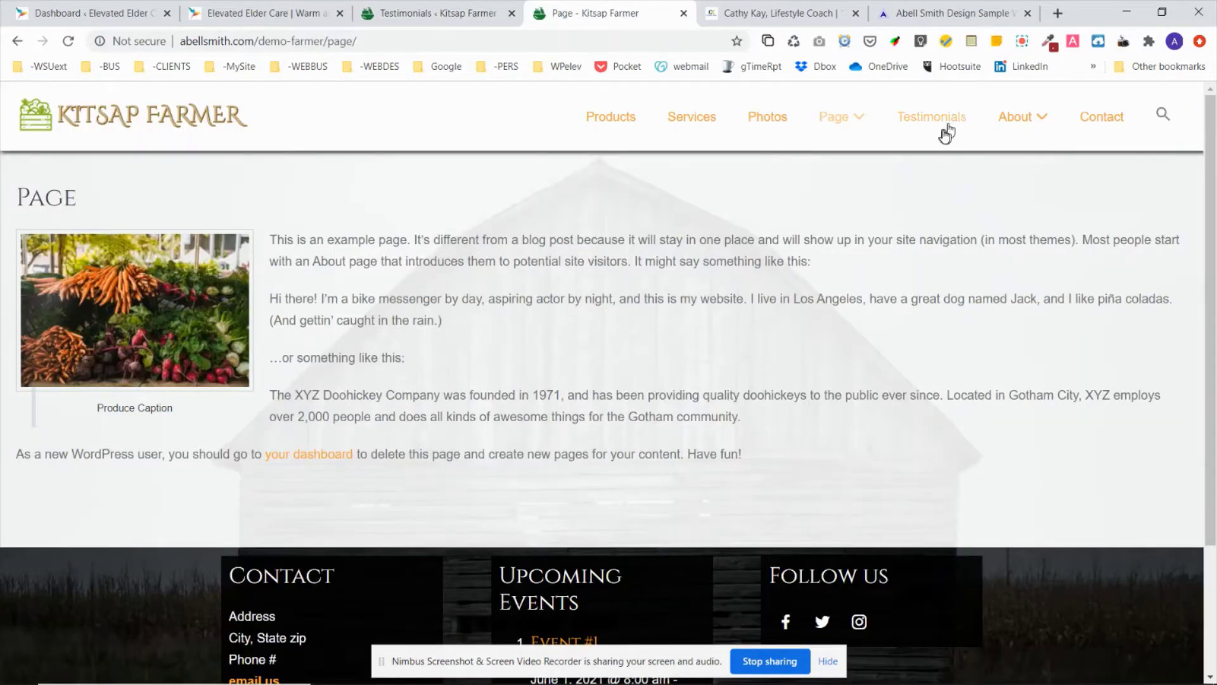
left_click(943, 124)
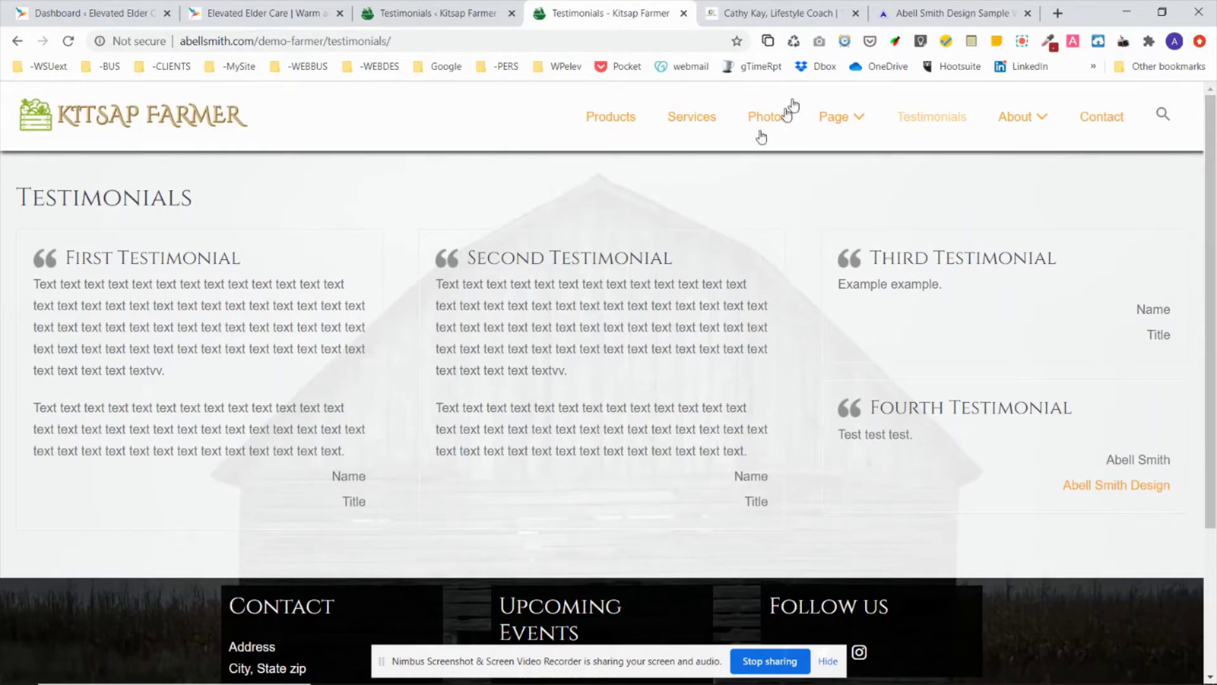
View the live site's Blog page for comparison and return to the Testimonials page
mouse_move(1001, 116)
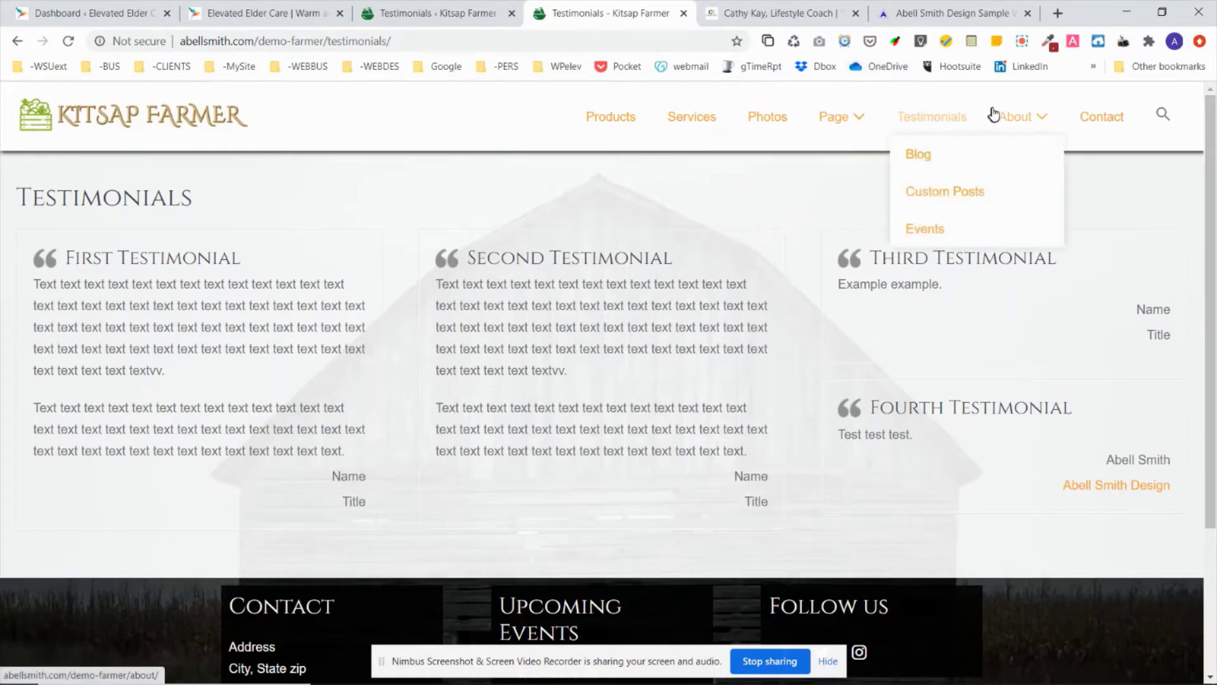
left_click(973, 158)
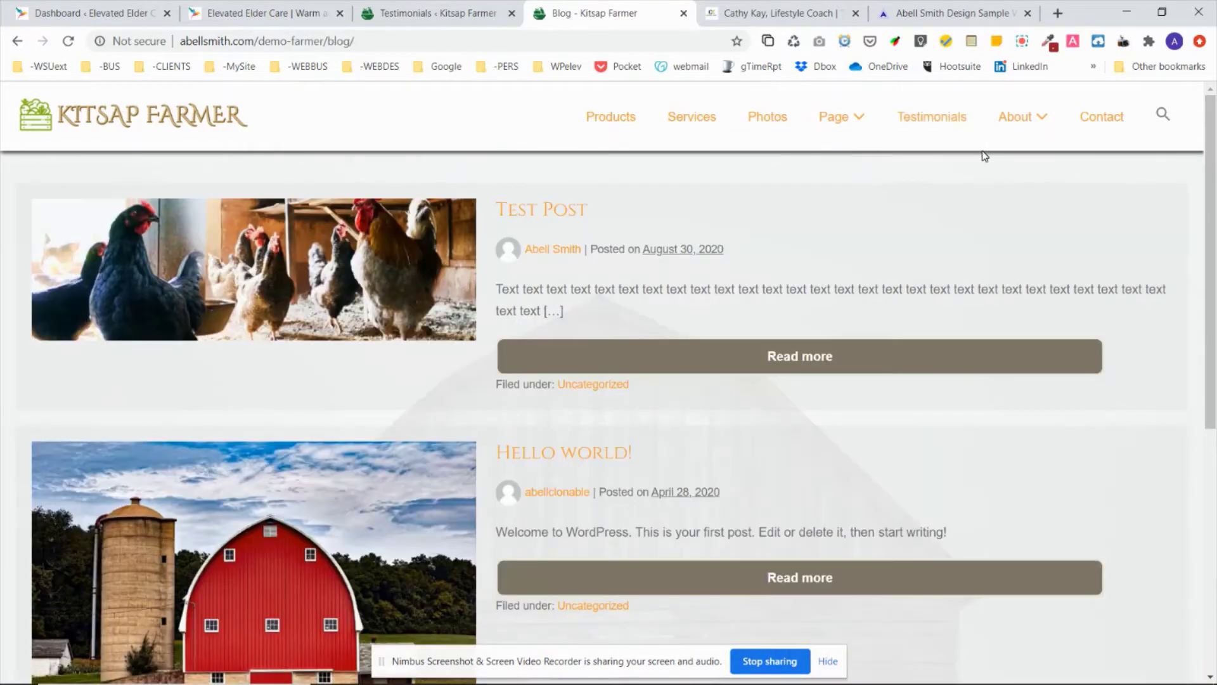
left_click(15, 42)
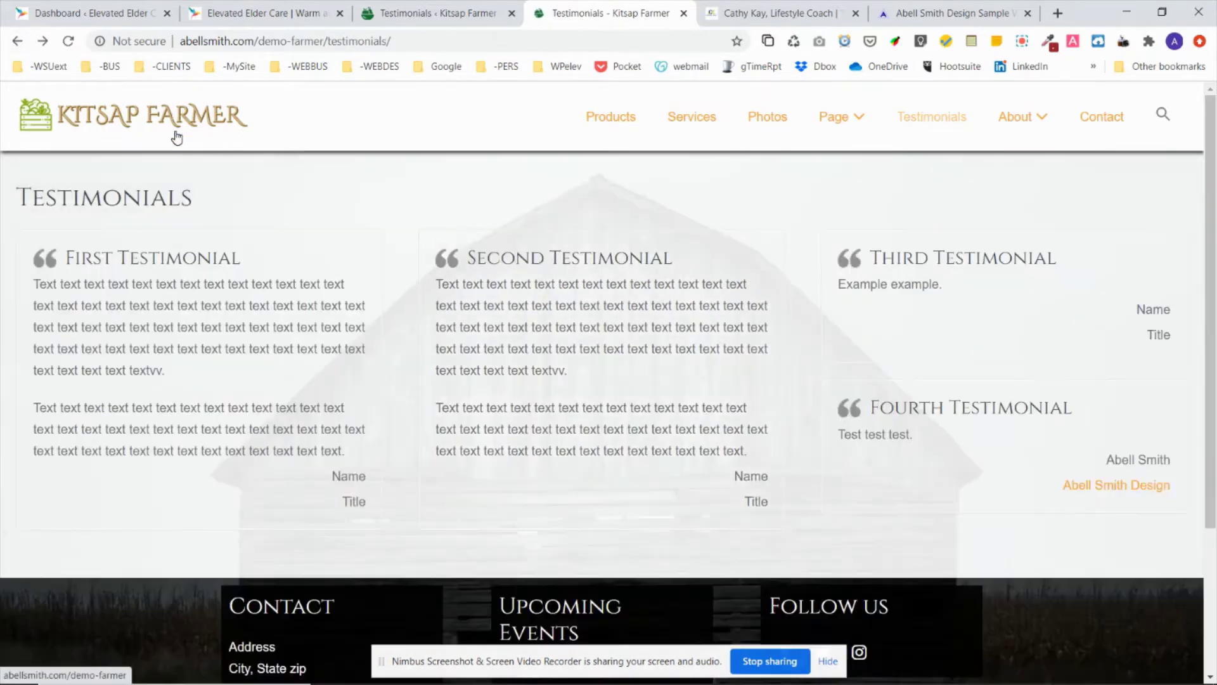
Open the list of AbellCPTs custom posts in the Kitsap Farmer dashboard
left_click(397, 5)
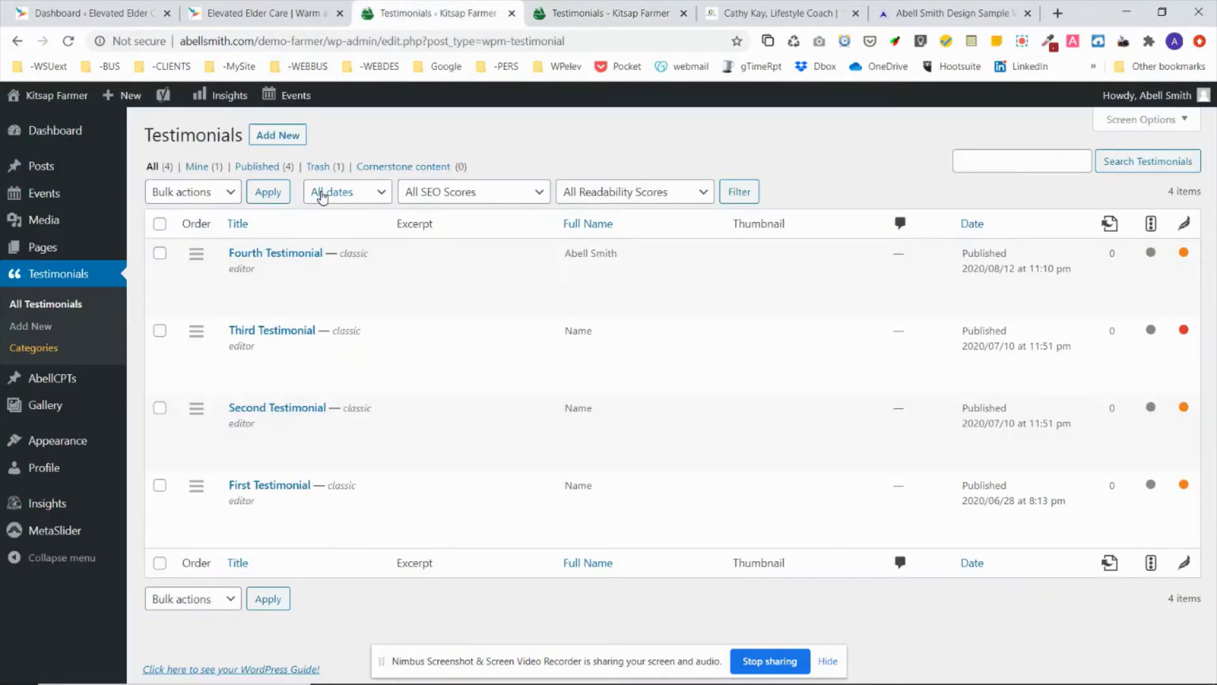
left_click(54, 379)
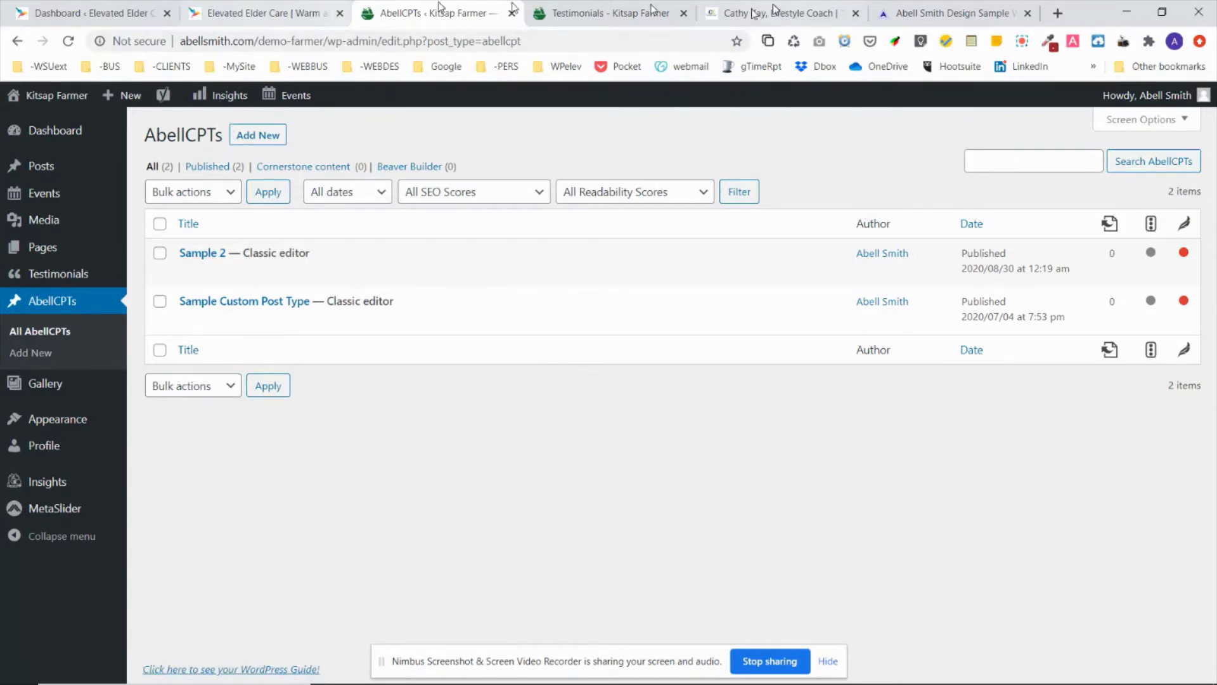
Look through the Recipes page on the lifestyle coach's website and open the Chocolate Muffins recipe
left_click(788, 9)
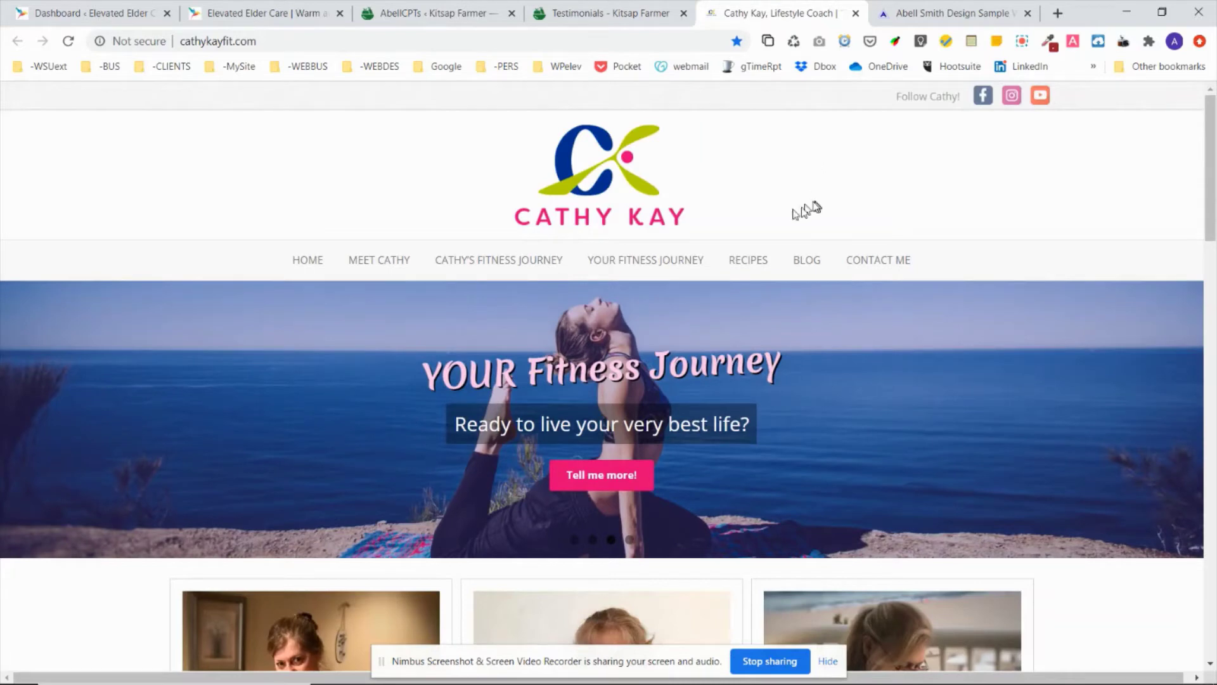
left_click(760, 262)
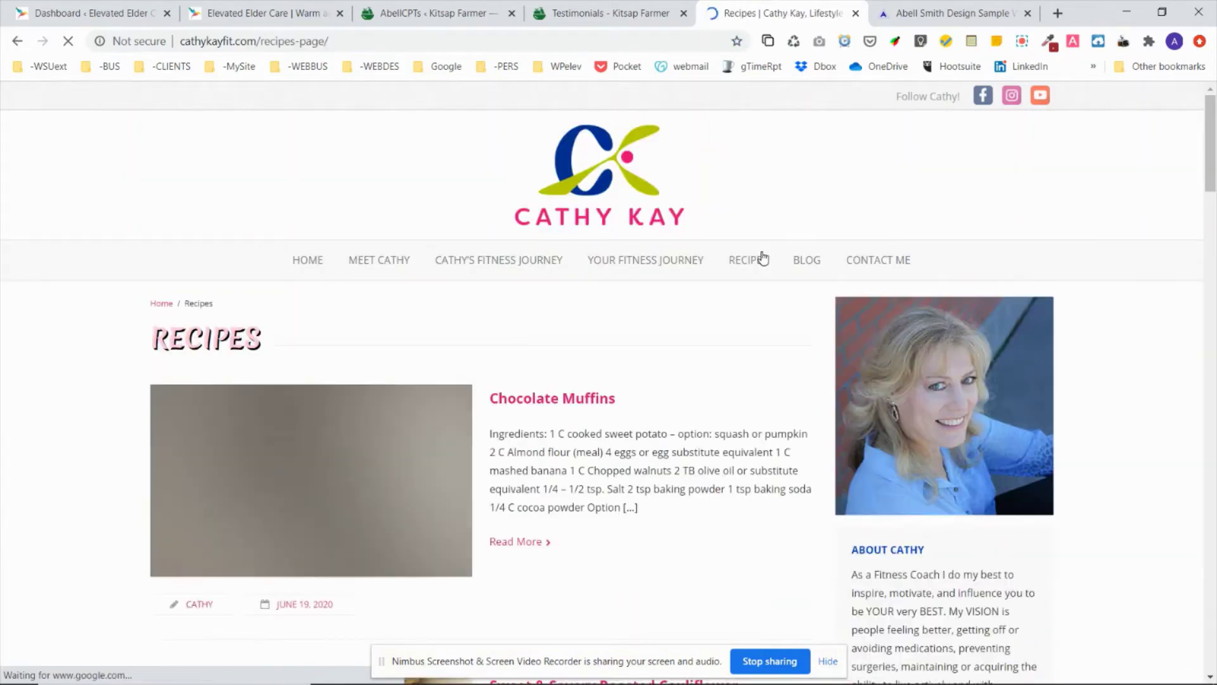
scroll(763, 255, "down", 3)
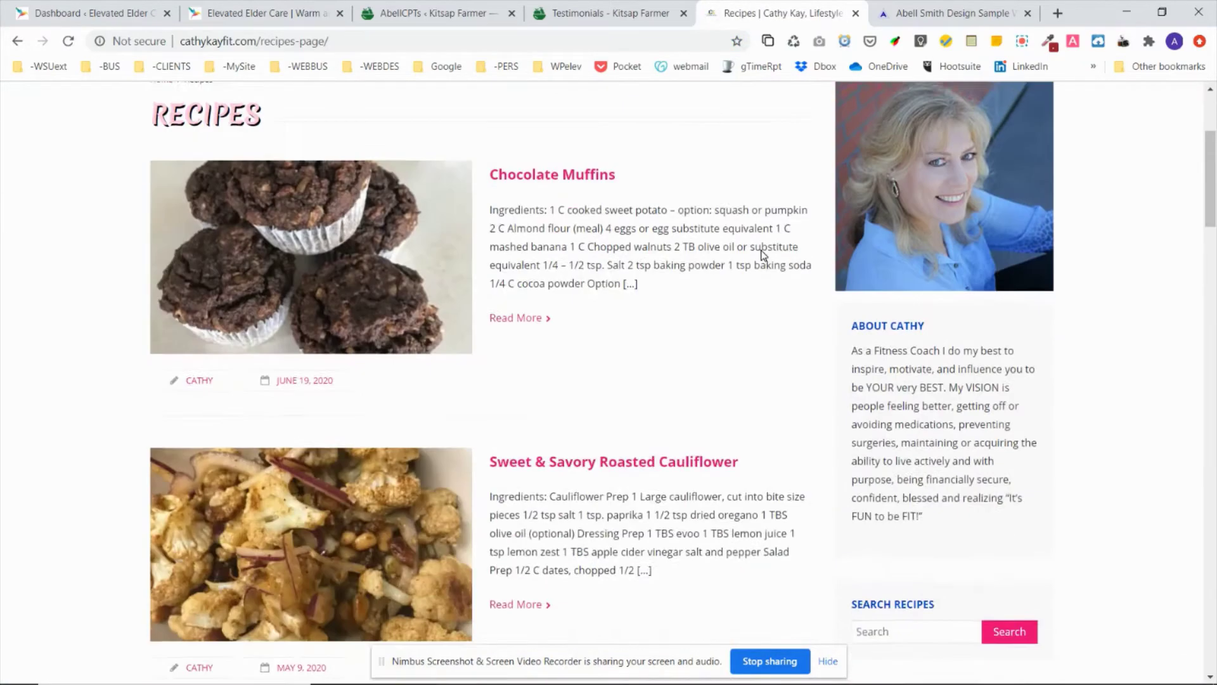
scroll(763, 254, "down", 5)
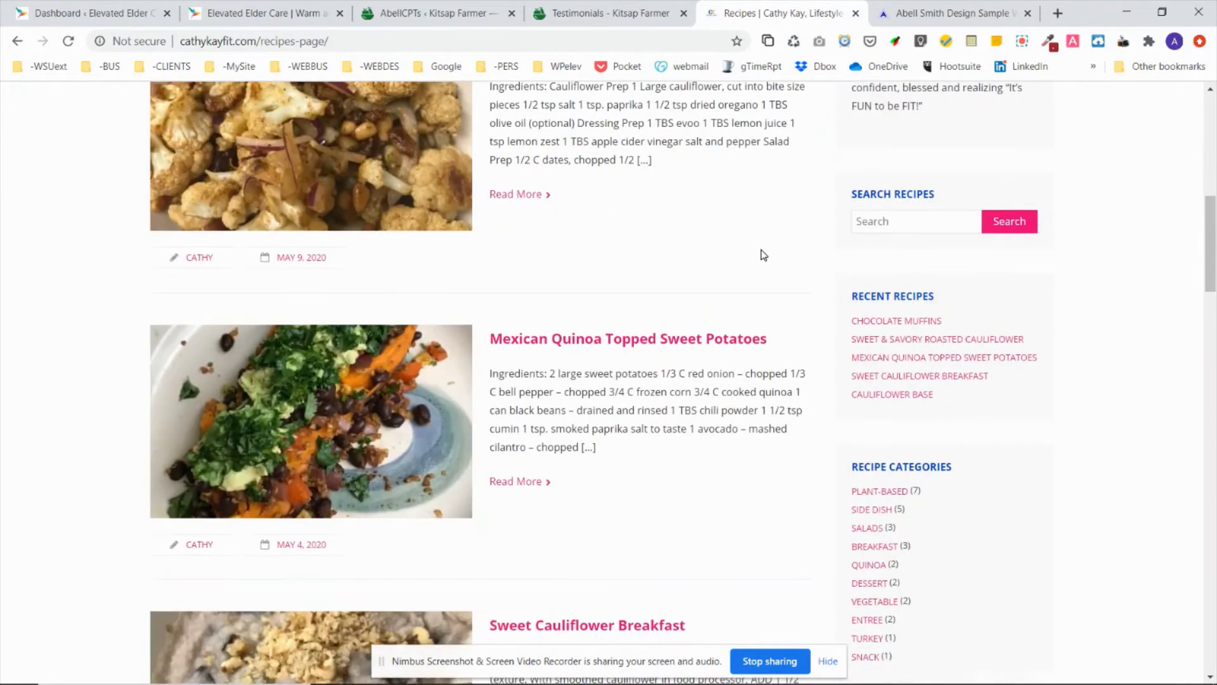
scroll(763, 255, "up", 8)
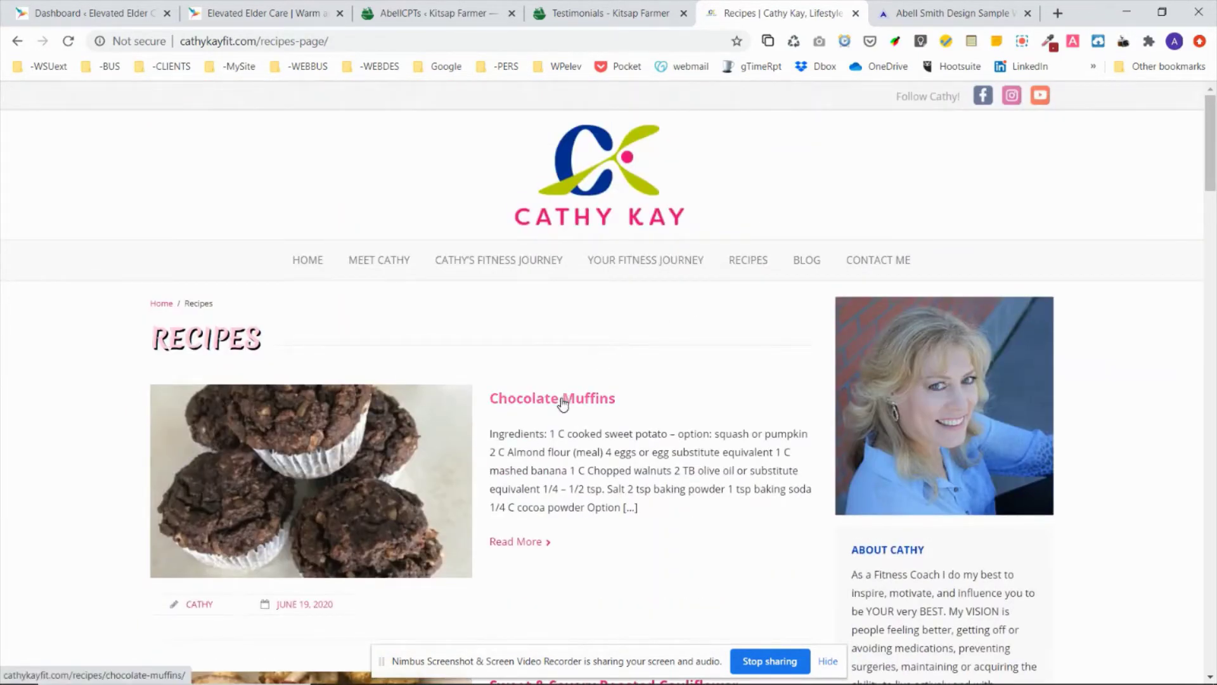
left_click(592, 400)
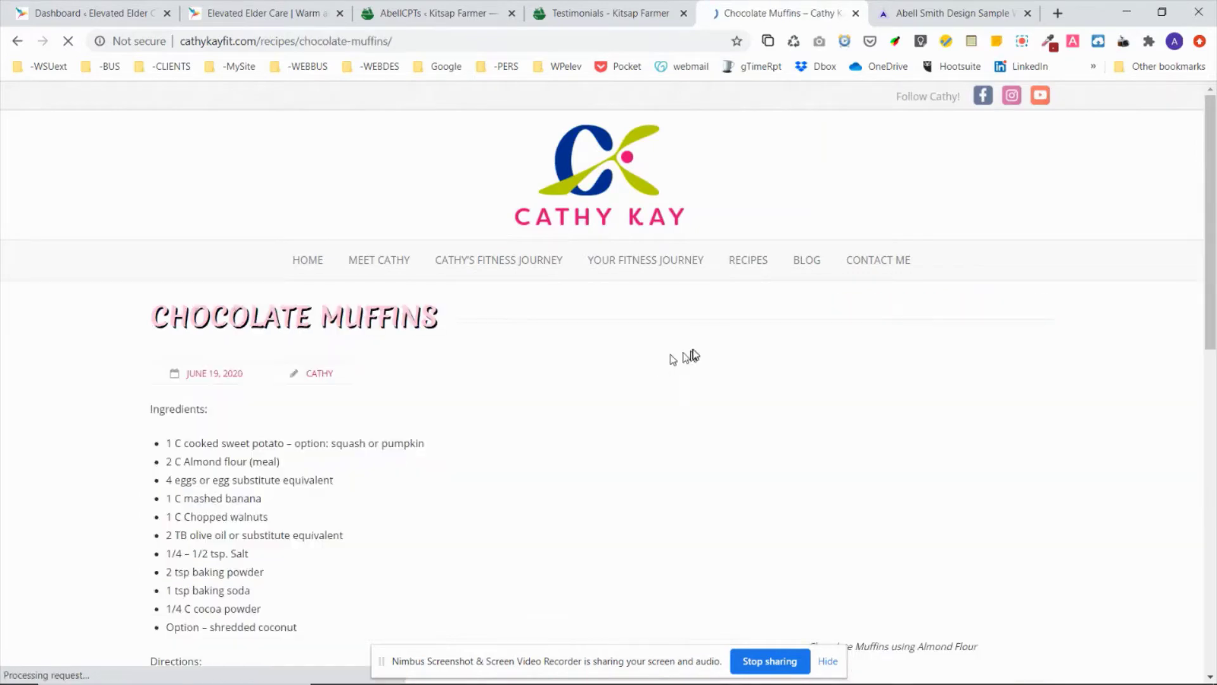
Skim the Chocolate Muffins recipe and view the Services page on the live Elevated Elder Care site
scroll(700, 352, "down", 5)
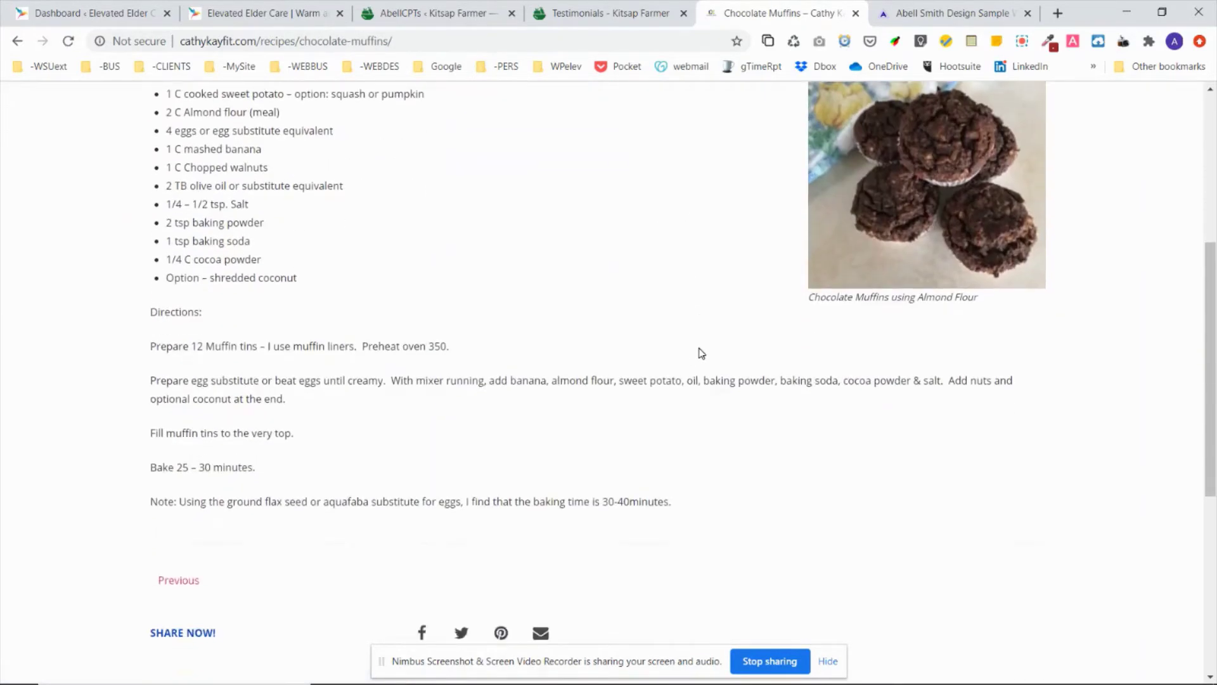
scroll(700, 351, "up", 8)
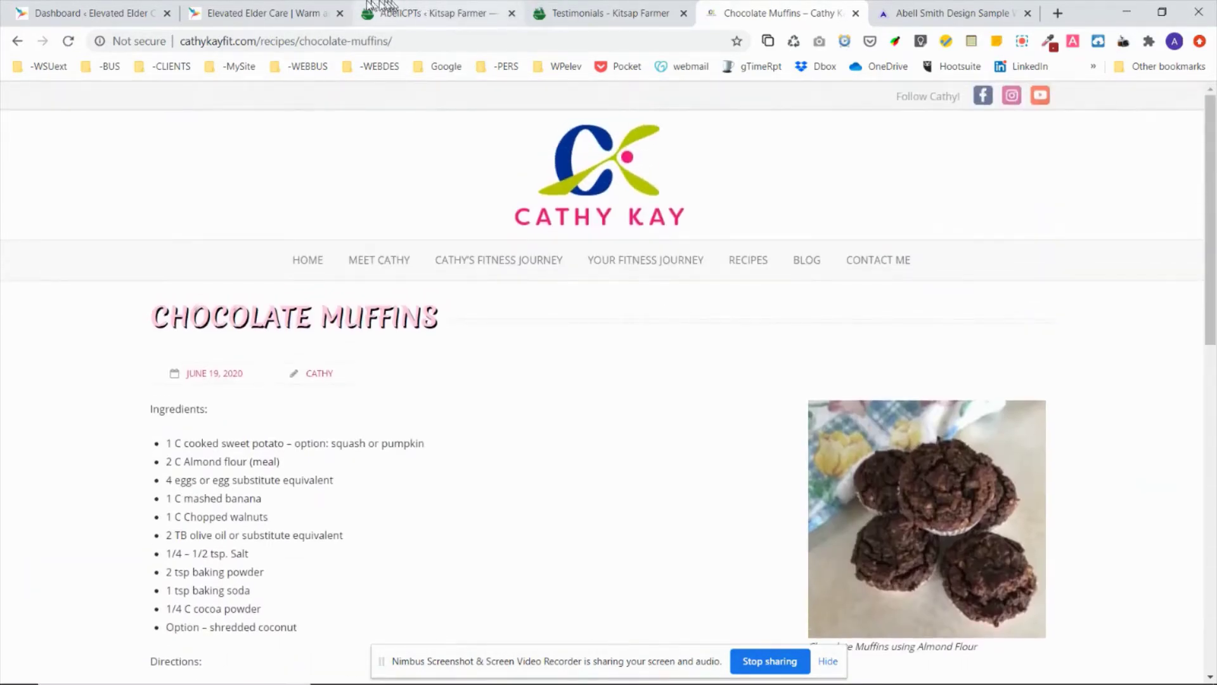
left_click(329, 7)
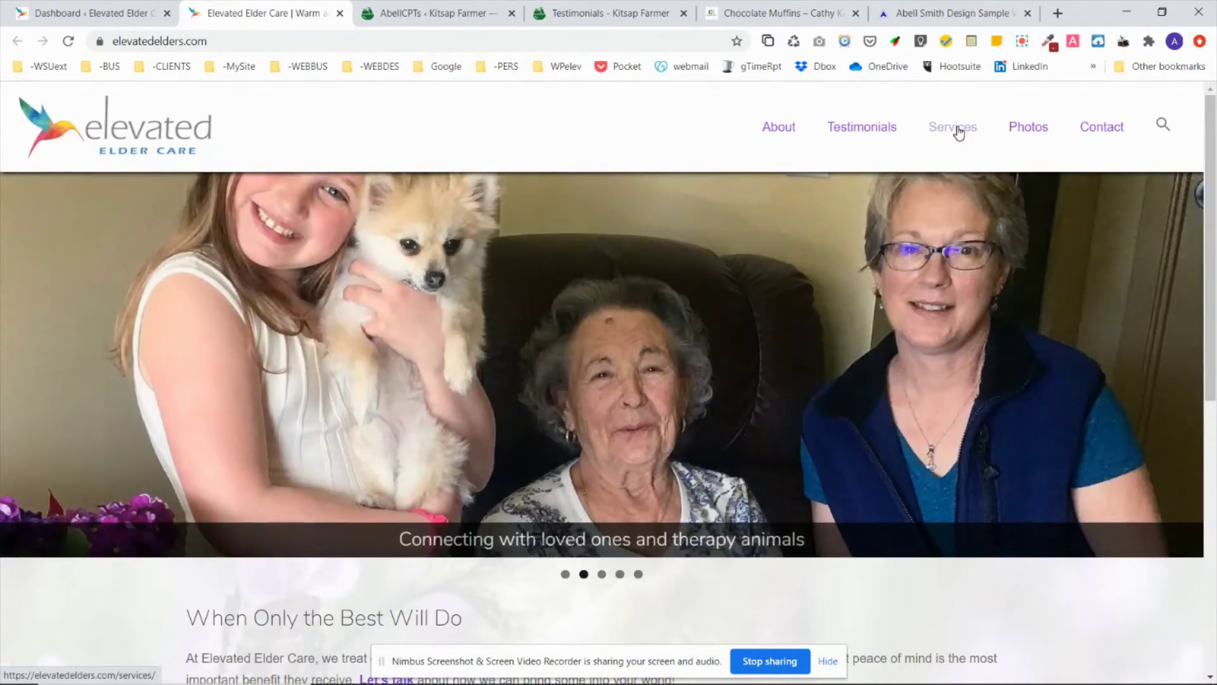
left_click(955, 135)
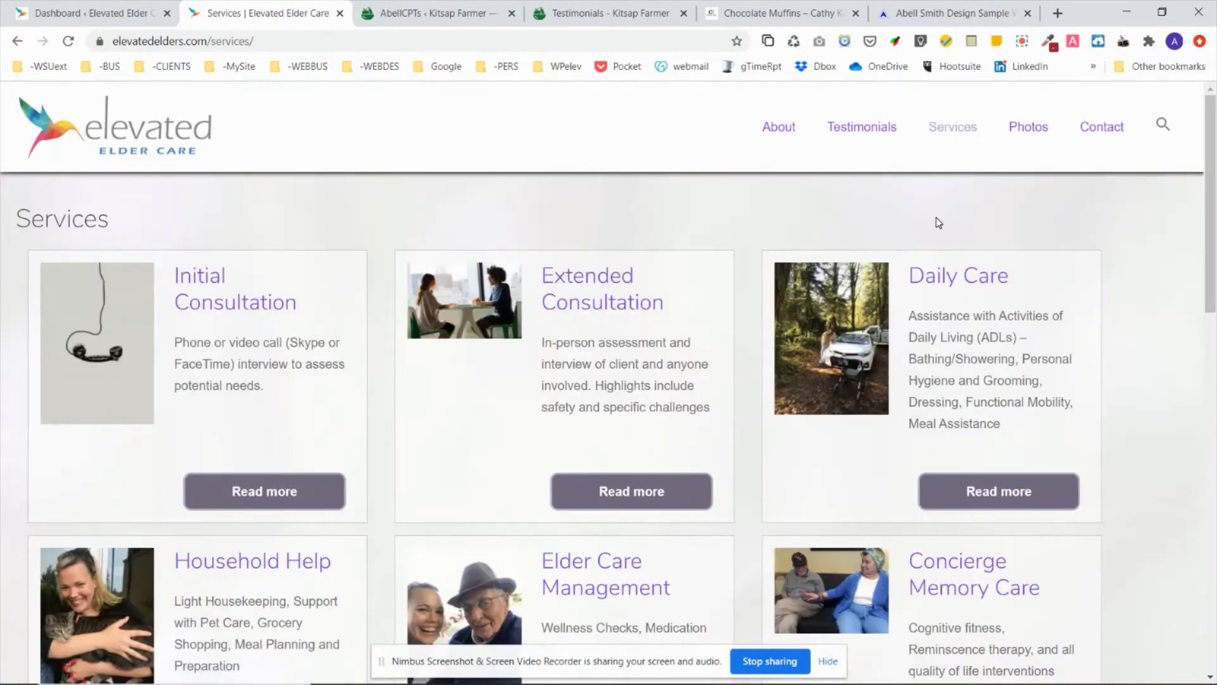
scroll(940, 221, "down", 3)
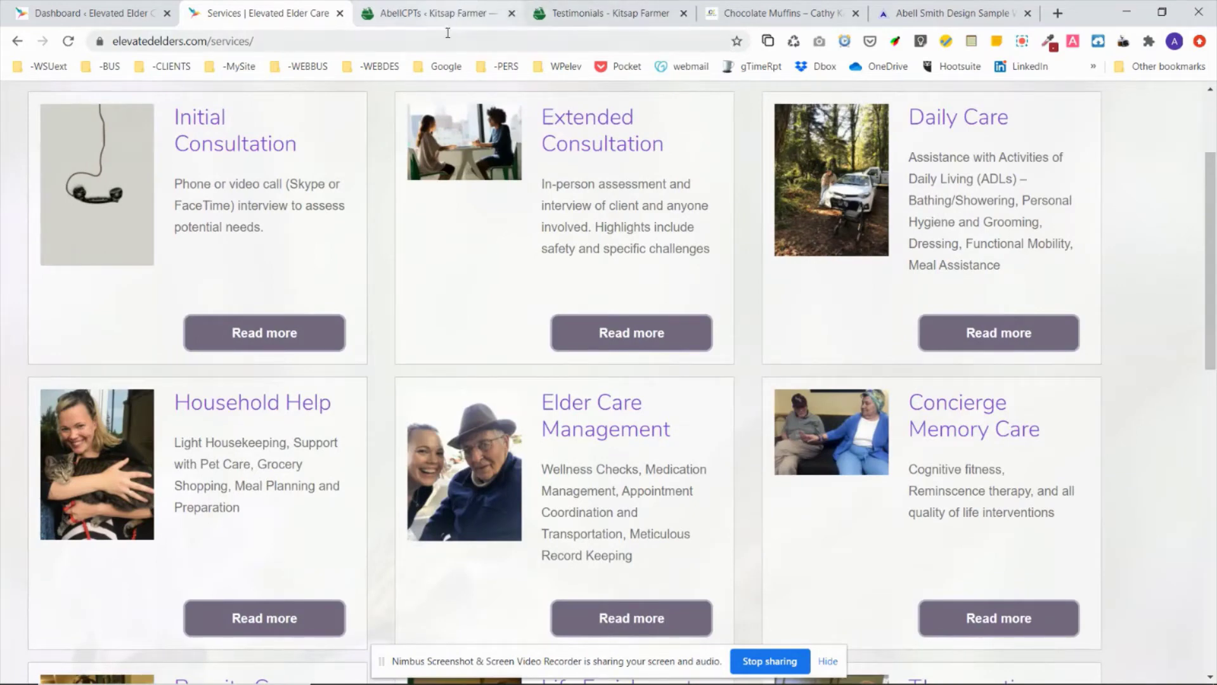
Open the Extended Consultation service for editing from the Services list in the Elevated Elder Care dashboard
left_click(59, 9)
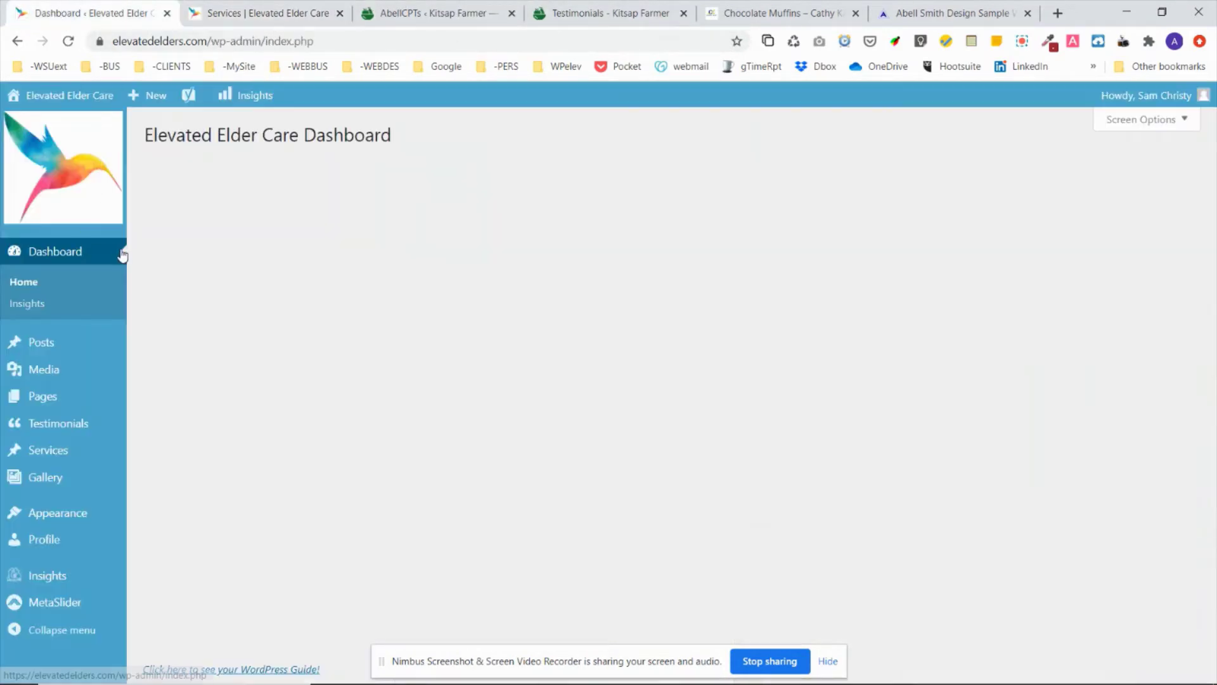
left_click(66, 450)
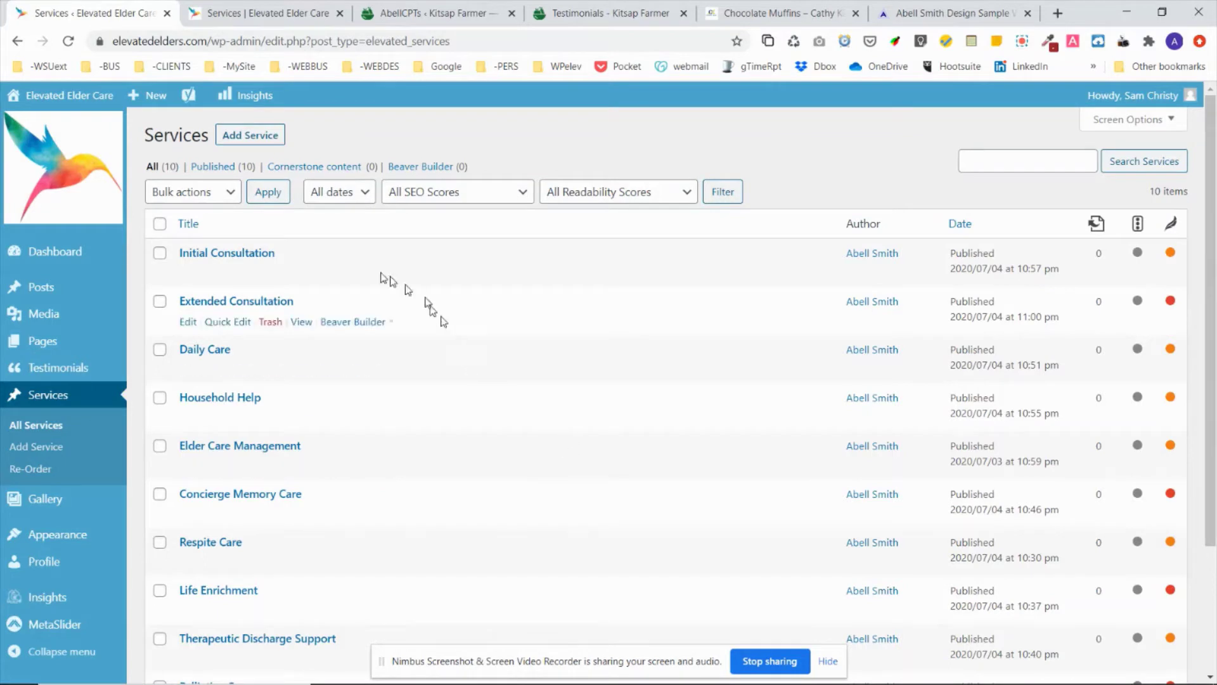
left_click(240, 302)
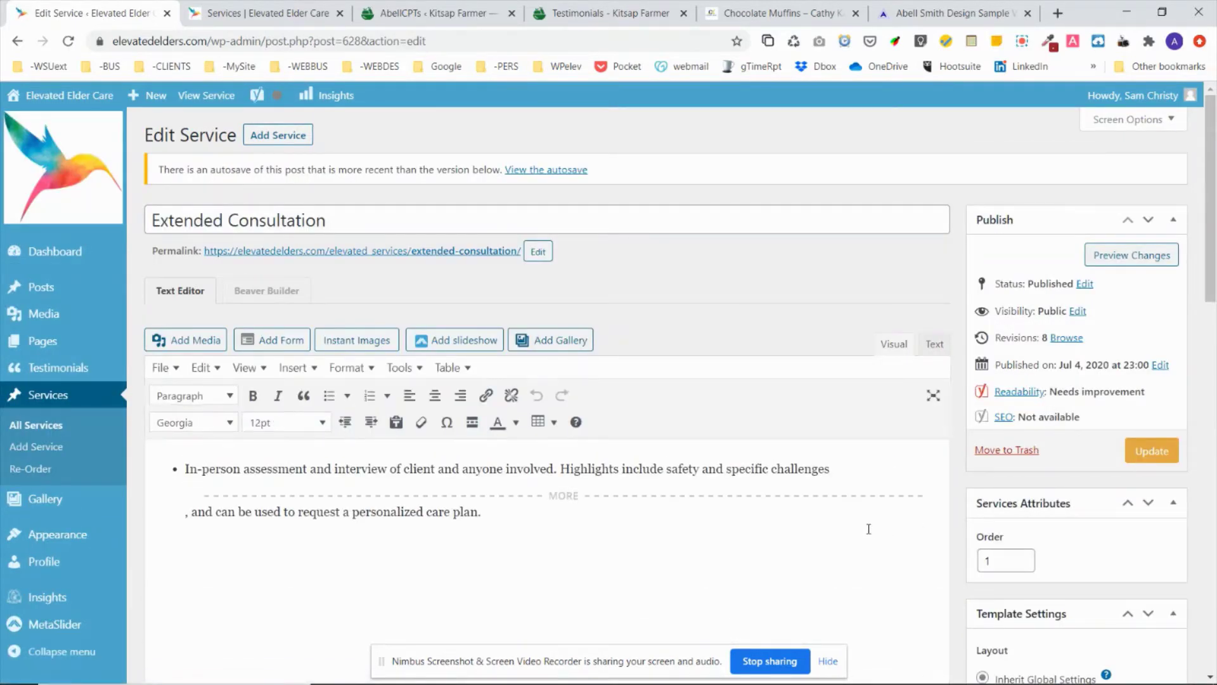
View the full Extended Consultation page on the live site and return to its editor to compare the text
left_click(261, 12)
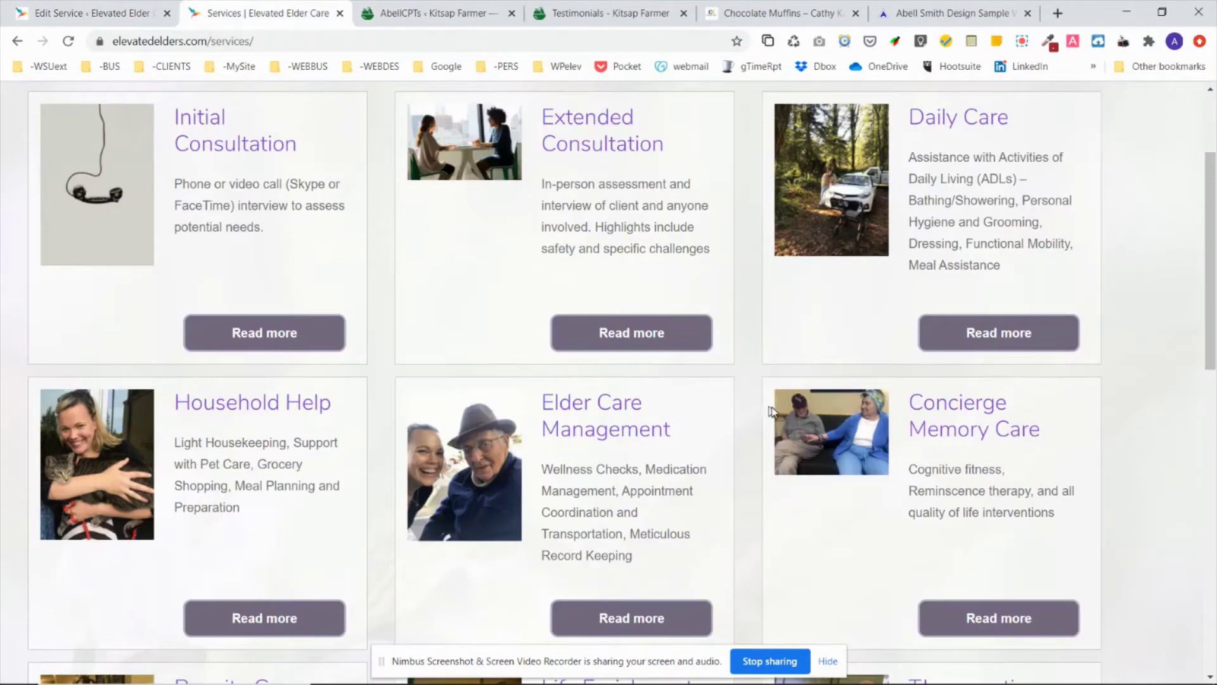
left_click(616, 136)
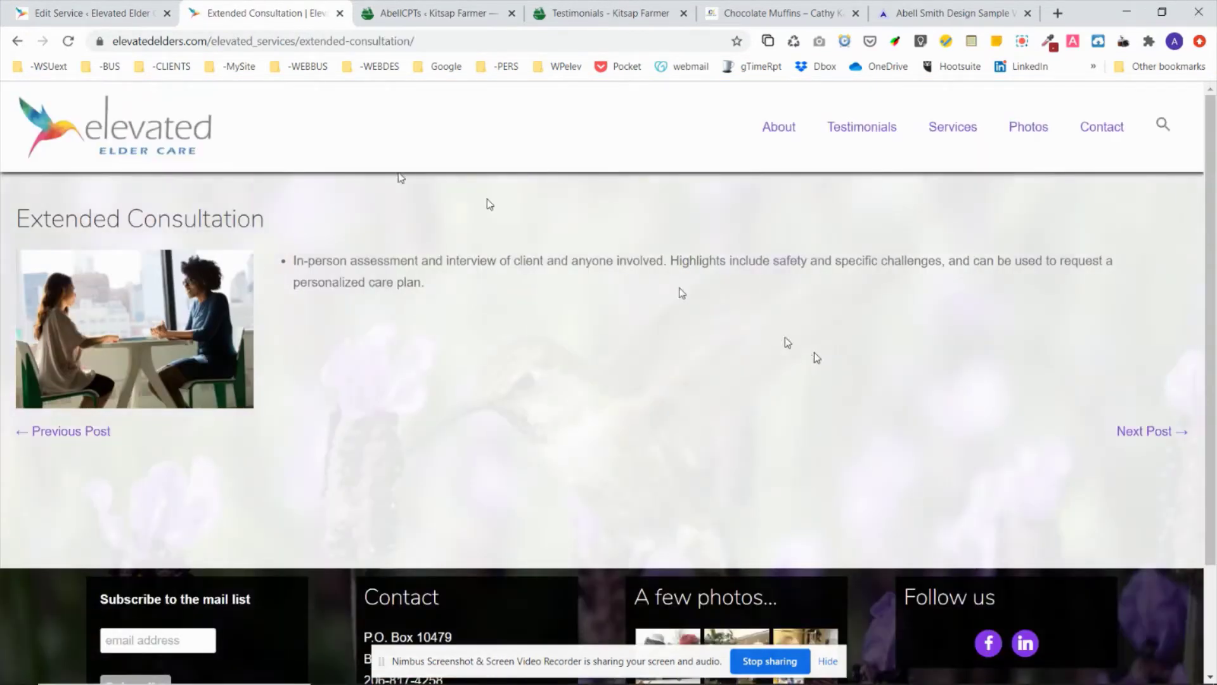
left_click(17, 42)
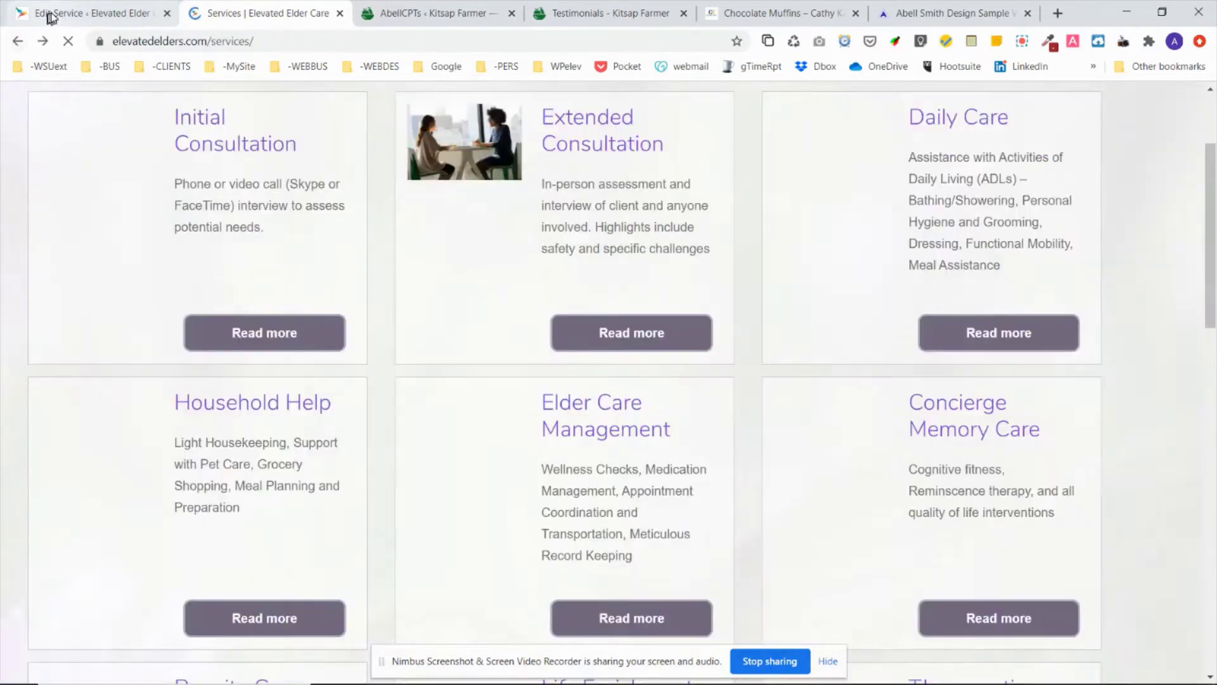
left_click(89, 13)
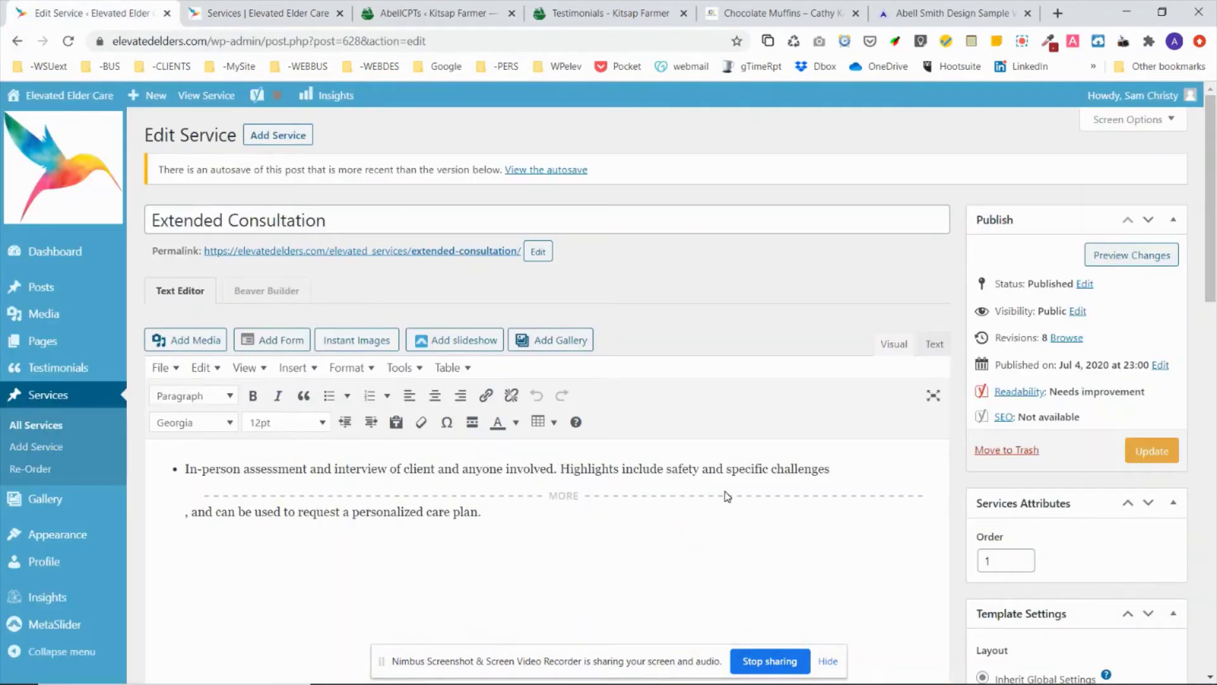
Revisit the live Extended Consultation page, highlight its full description and go back to the Services overview
left_click(266, 12)
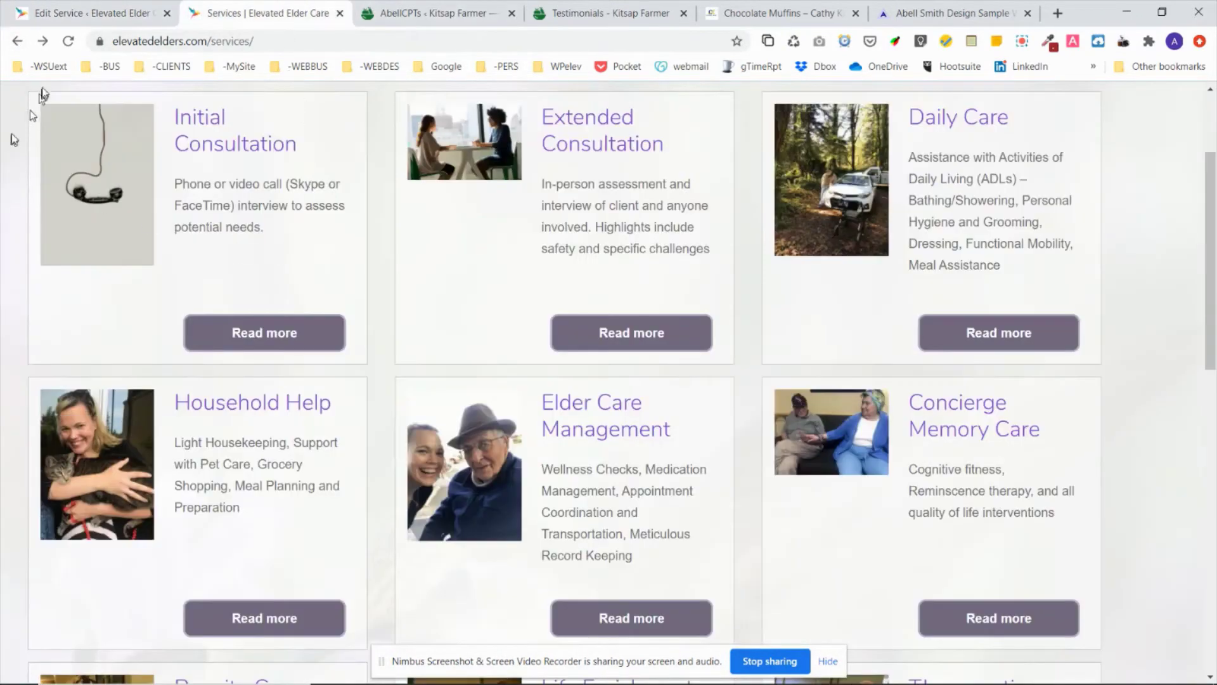
left_click(43, 41)
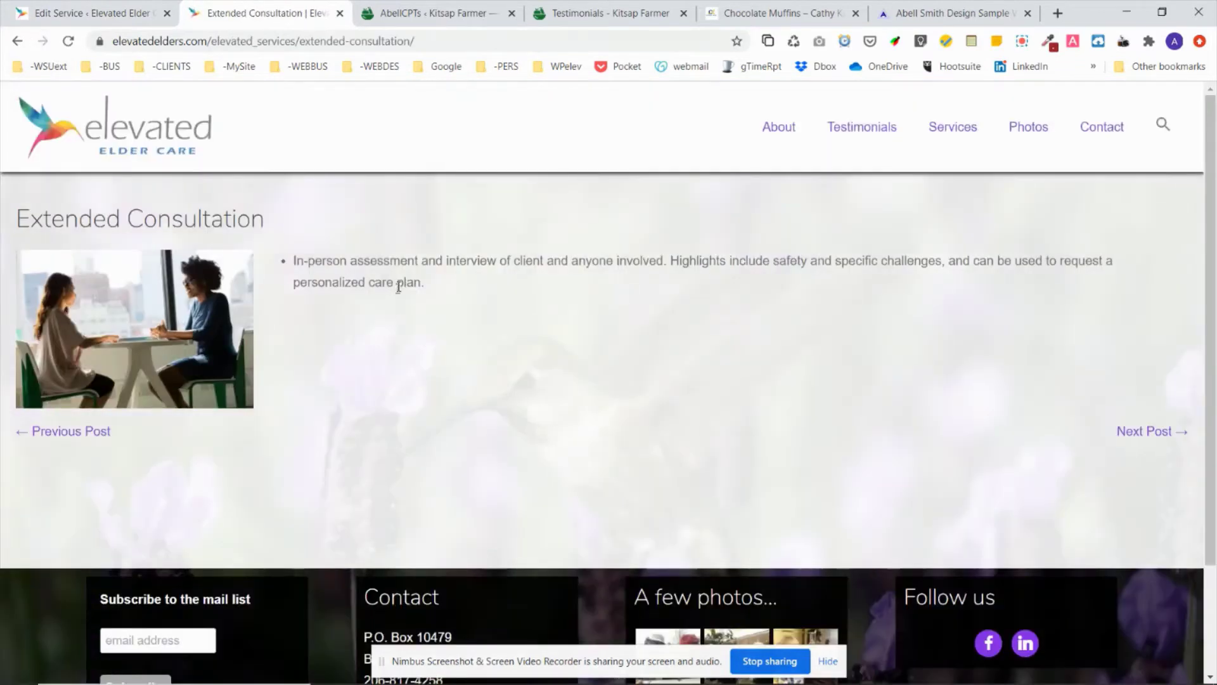
left_click_drag(438, 284, 384, 260)
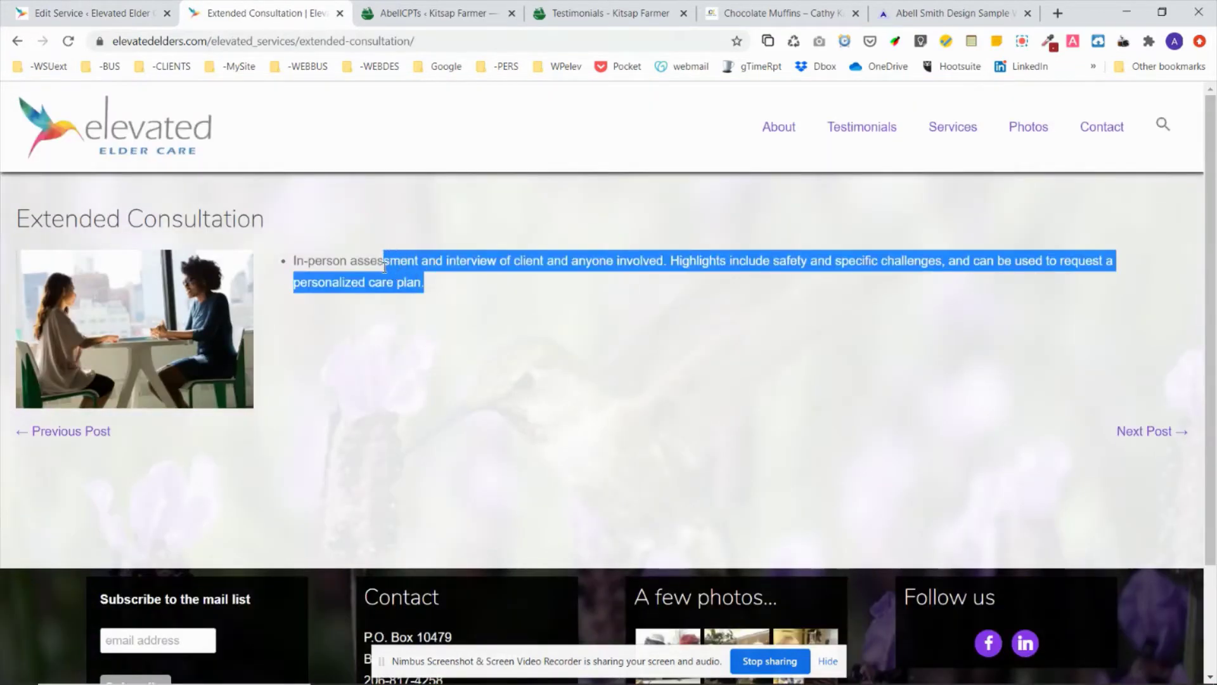
left_click(18, 40)
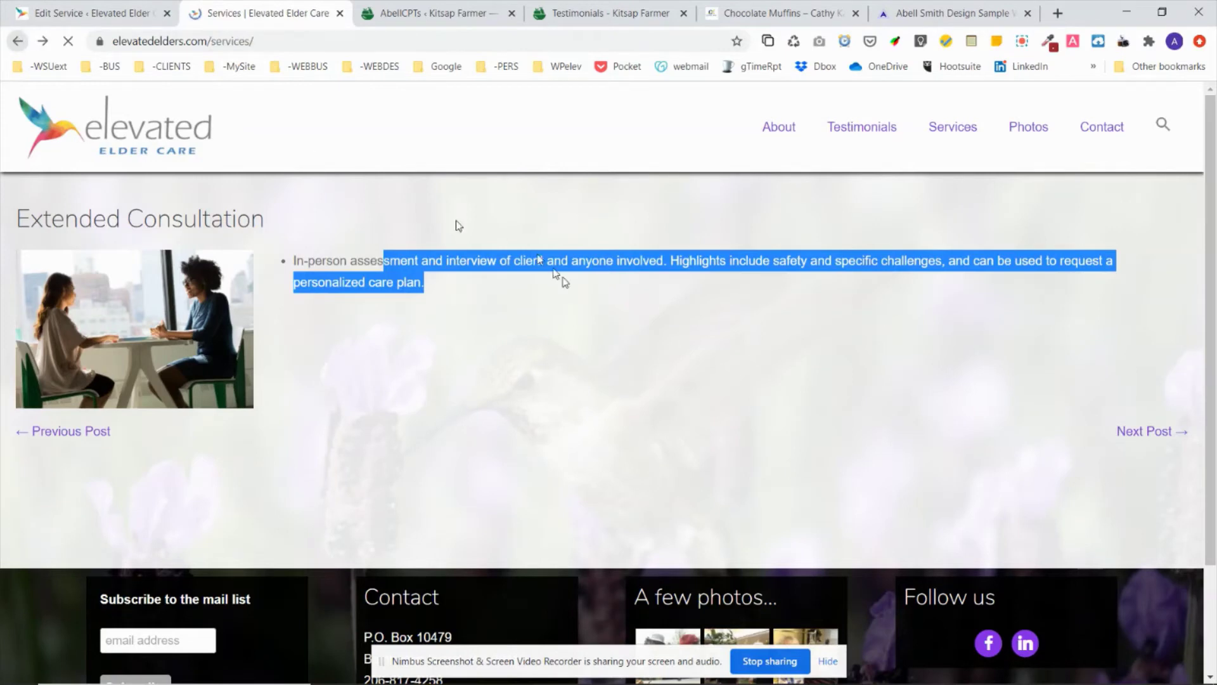
scroll(665, 345, "up", 3)
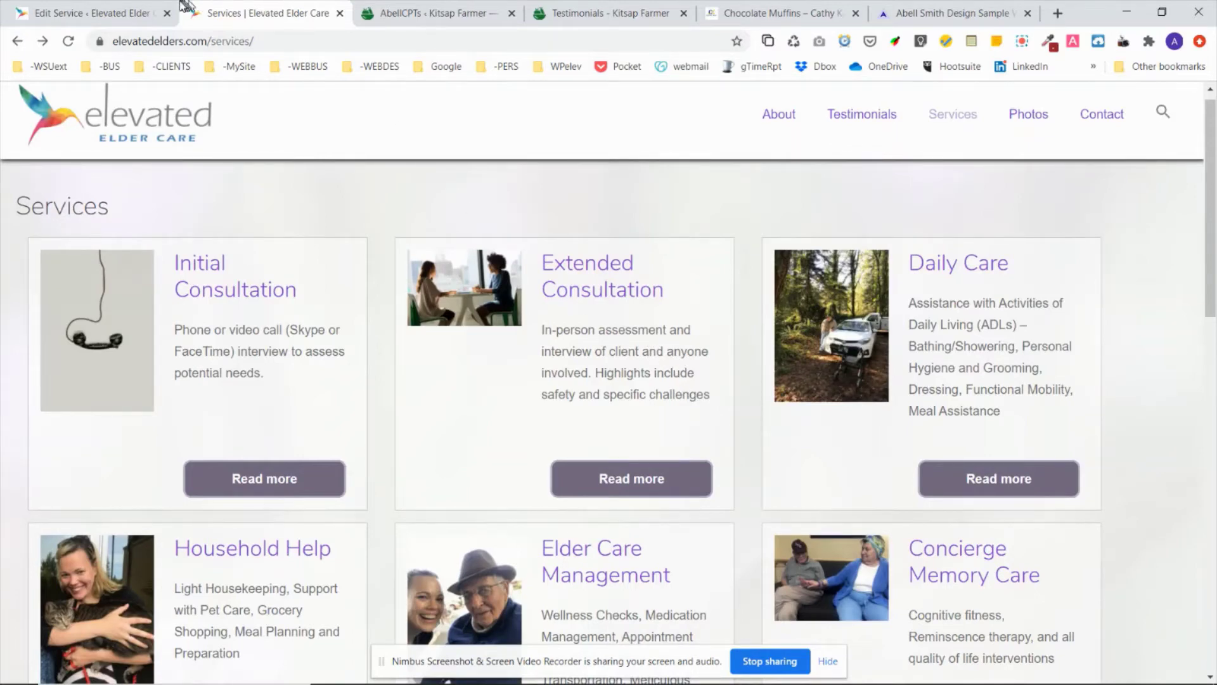
Move the more tag in the Extended Consultation's HTML source so that it directly follows "anyone involved"
left_click(82, 12)
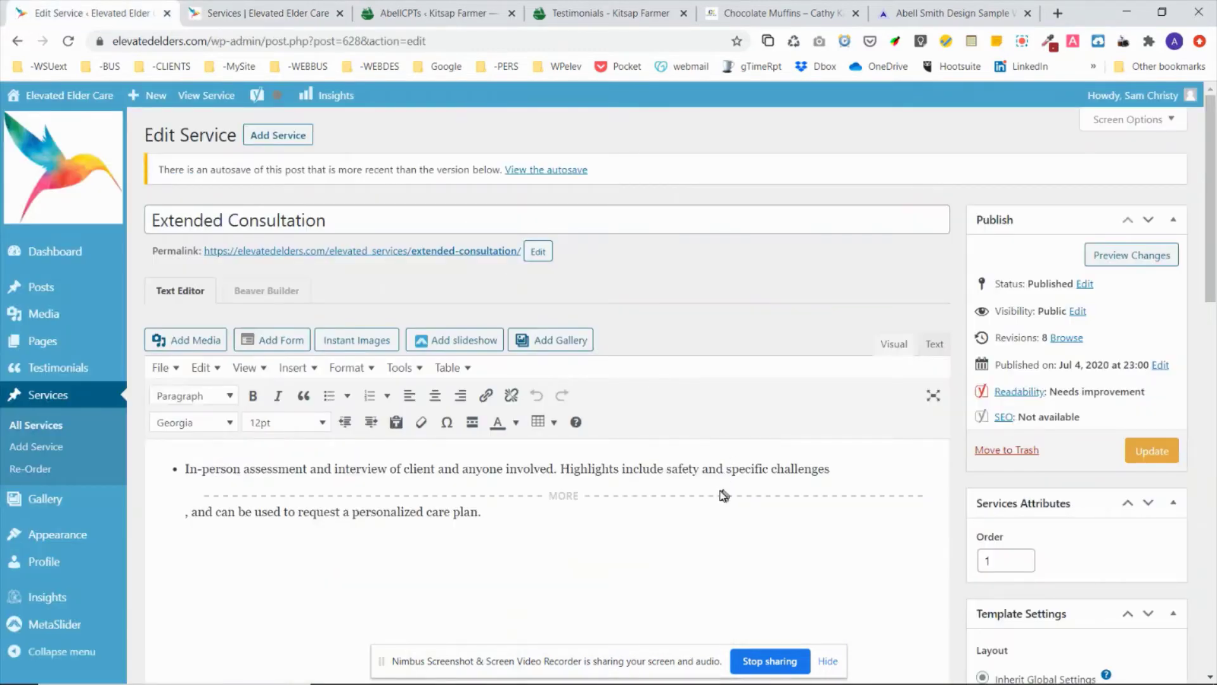
left_click(647, 495)
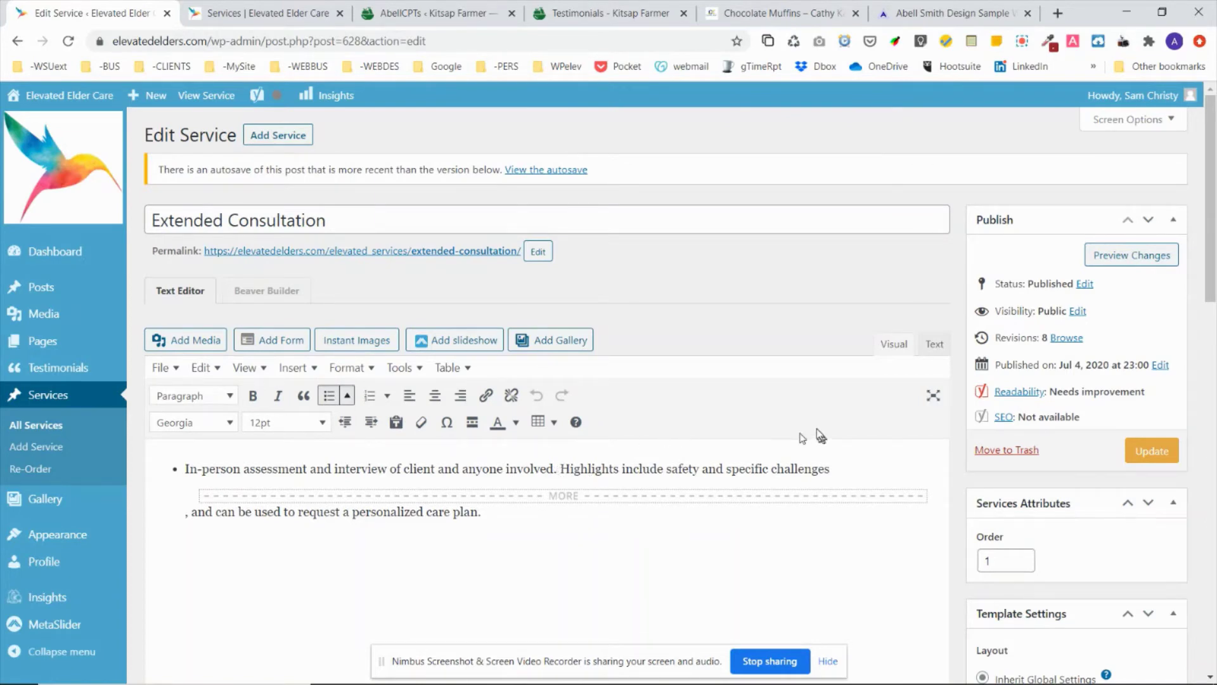
left_click(929, 346)
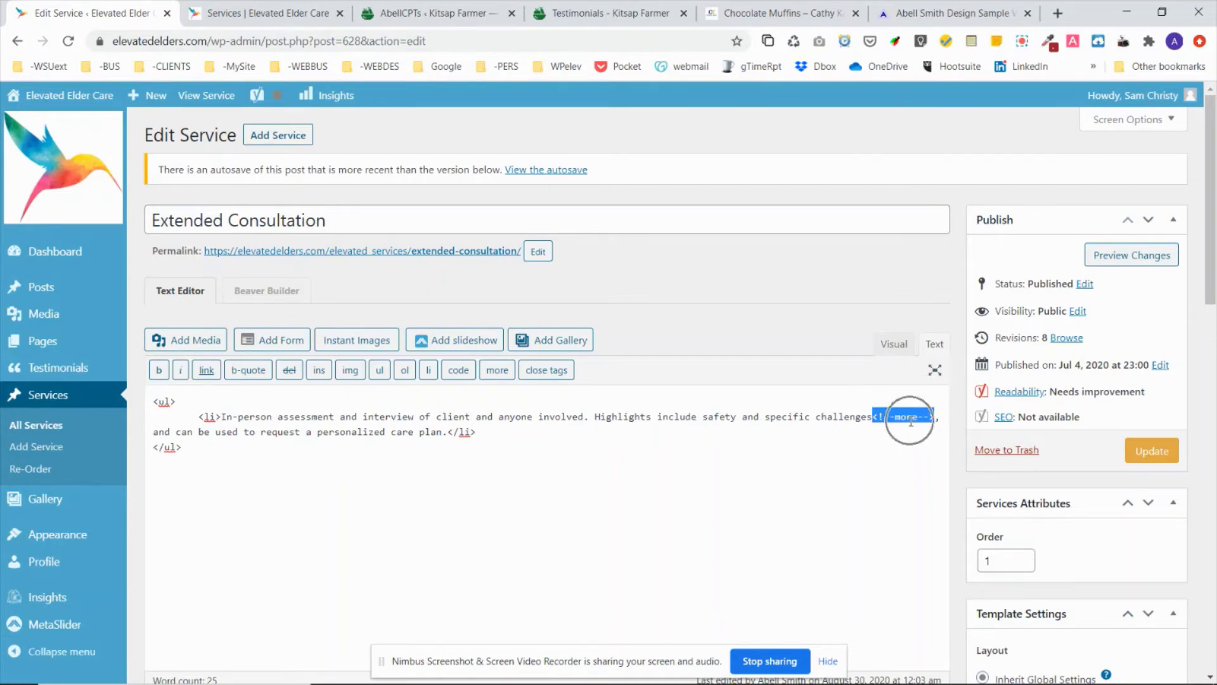
key("Delete")
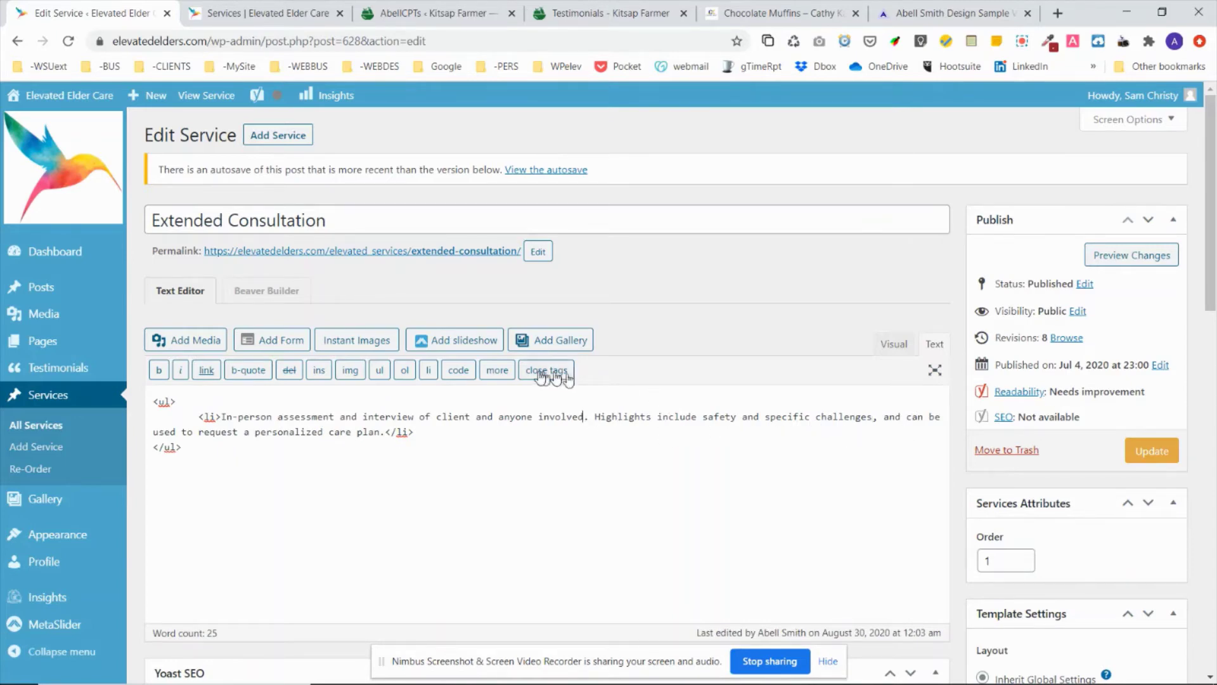
left_click(499, 372)
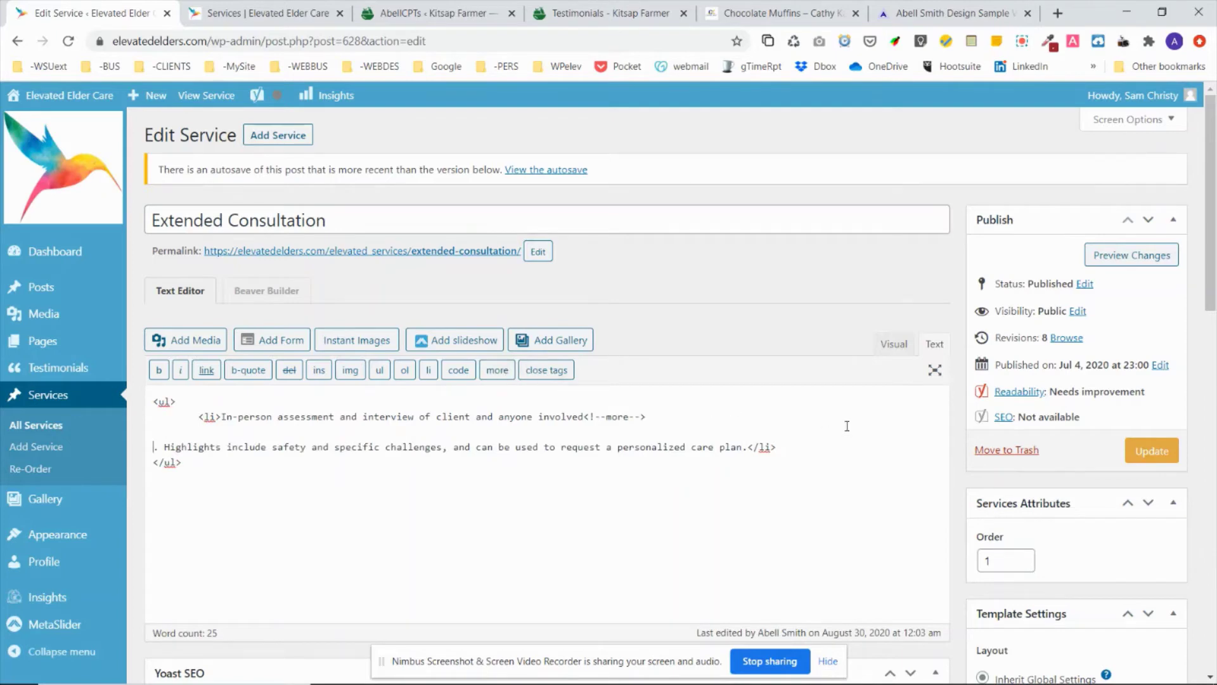
Update the Extended Consultation service and refresh the live Services page to check its excerpt
left_click(1163, 438)
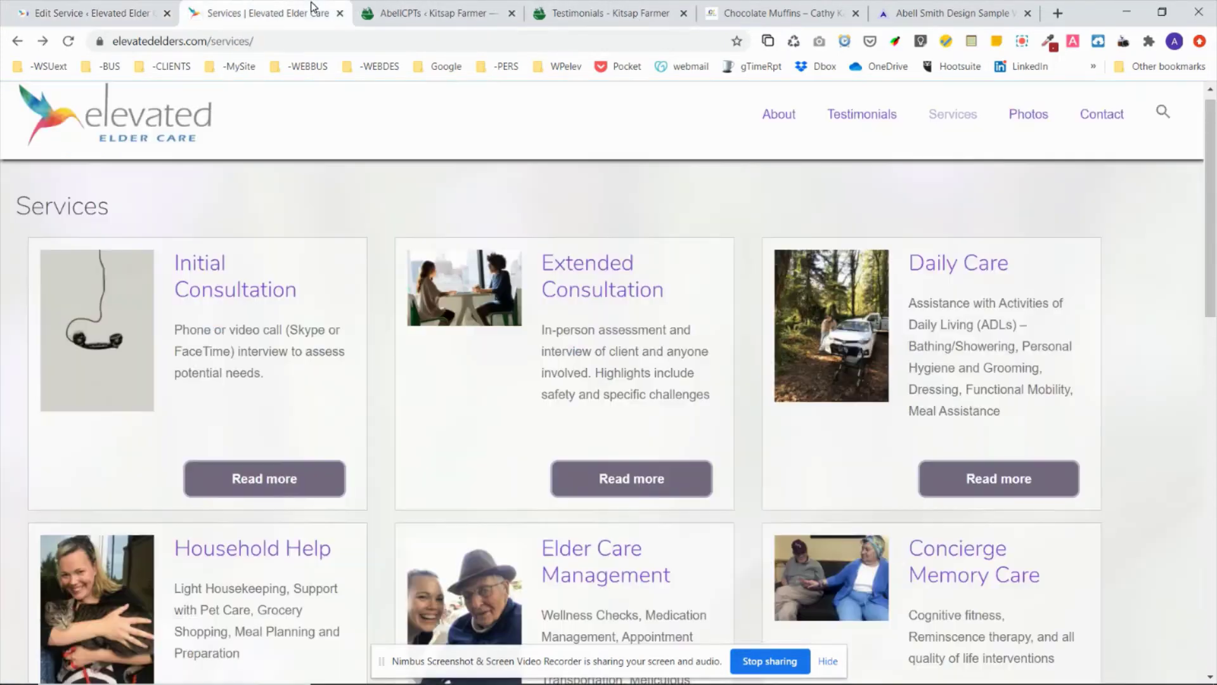
left_click(315, 12)
left_click(68, 44)
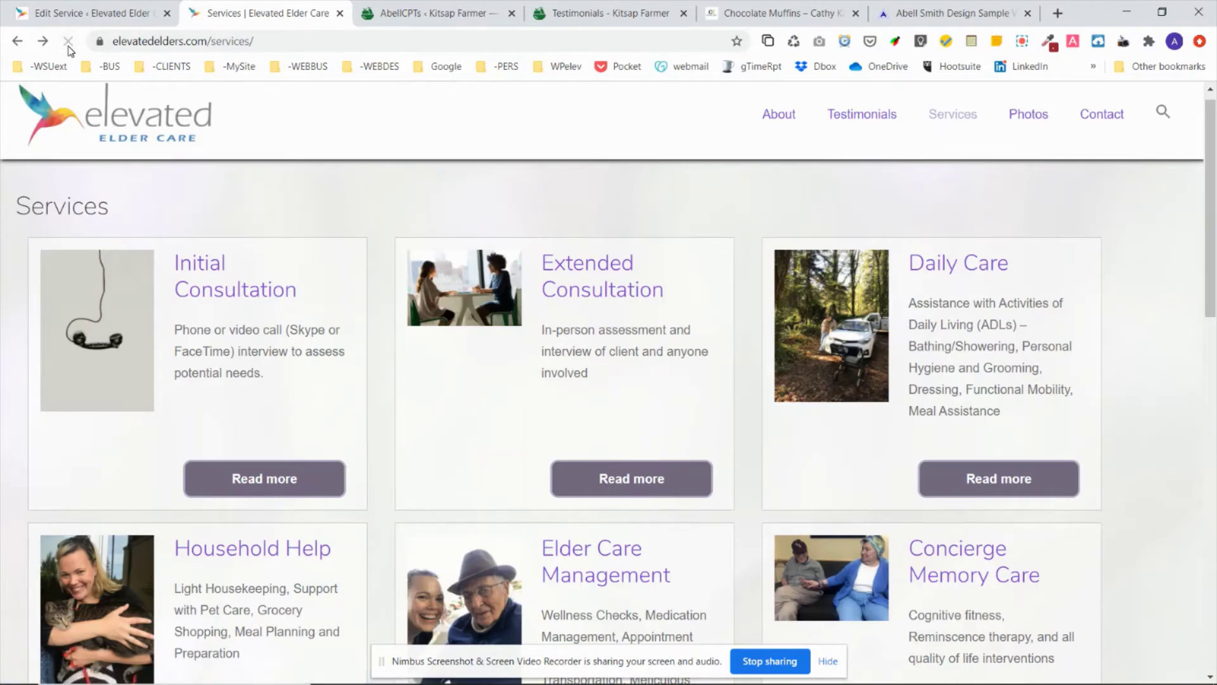
Add "Text text text text" to the end of the Extended Consultation description in visual mode and update the service
left_click(89, 13)
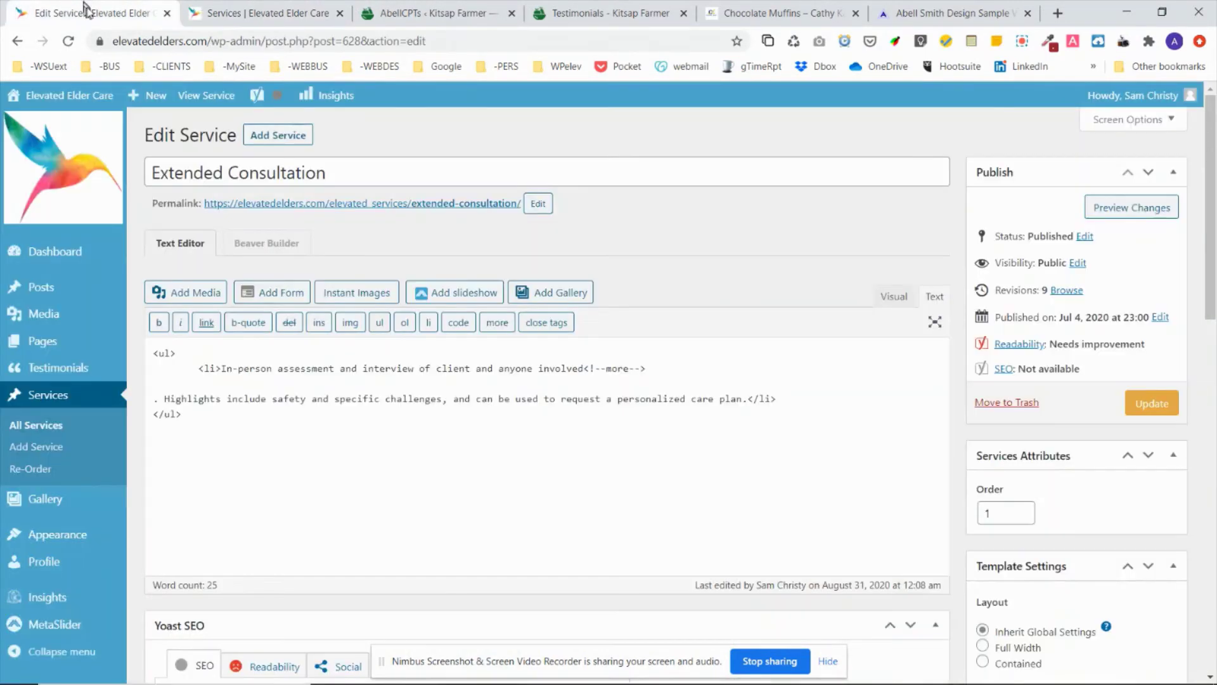
left_click(890, 296)
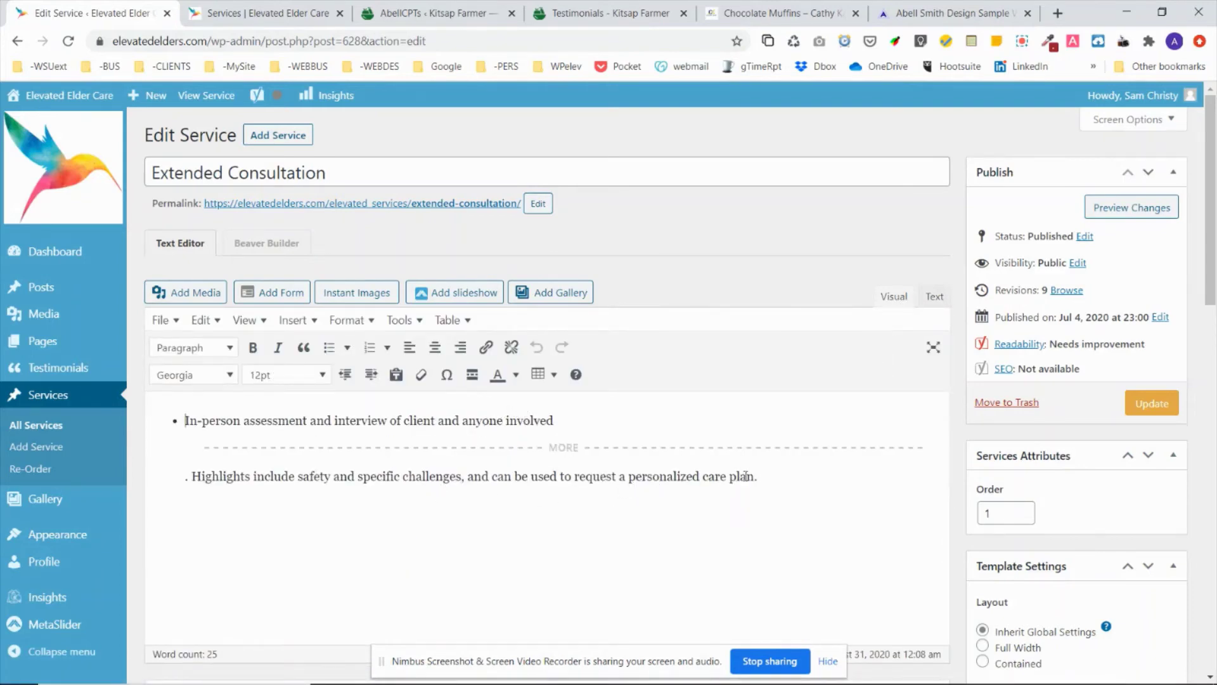
scroll(752, 469, "down", 3)
scroll(750, 469, "up", 2)
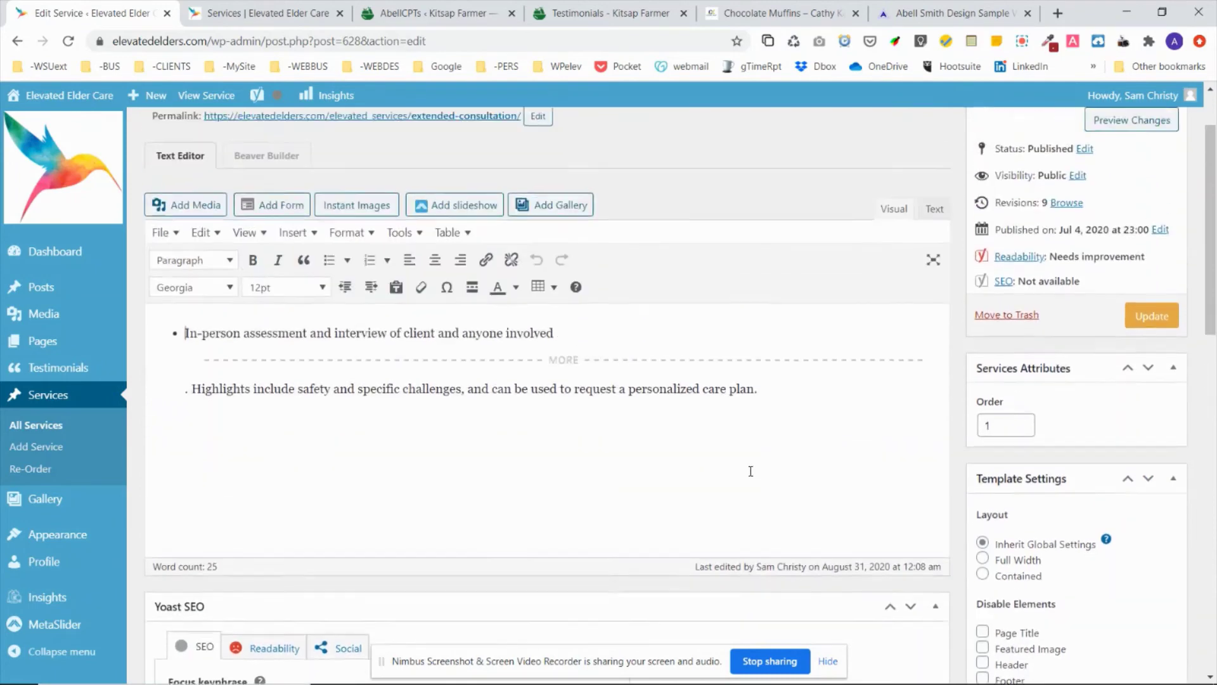
left_click(764, 393)
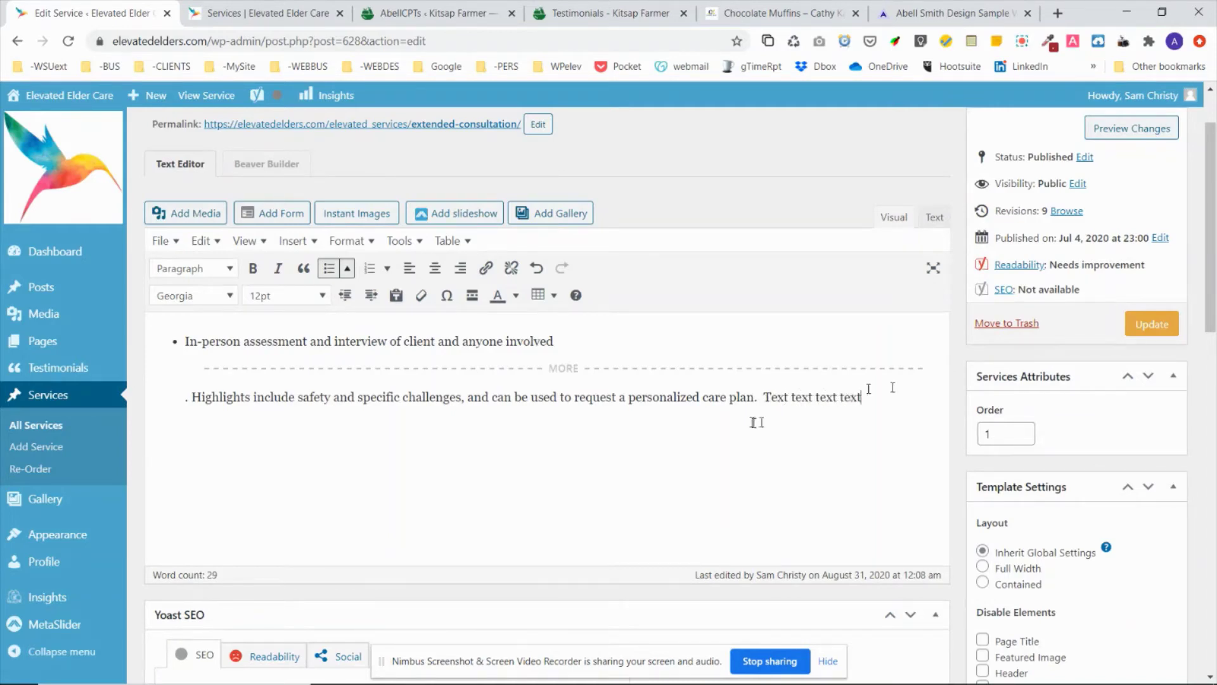
left_click(1150, 334)
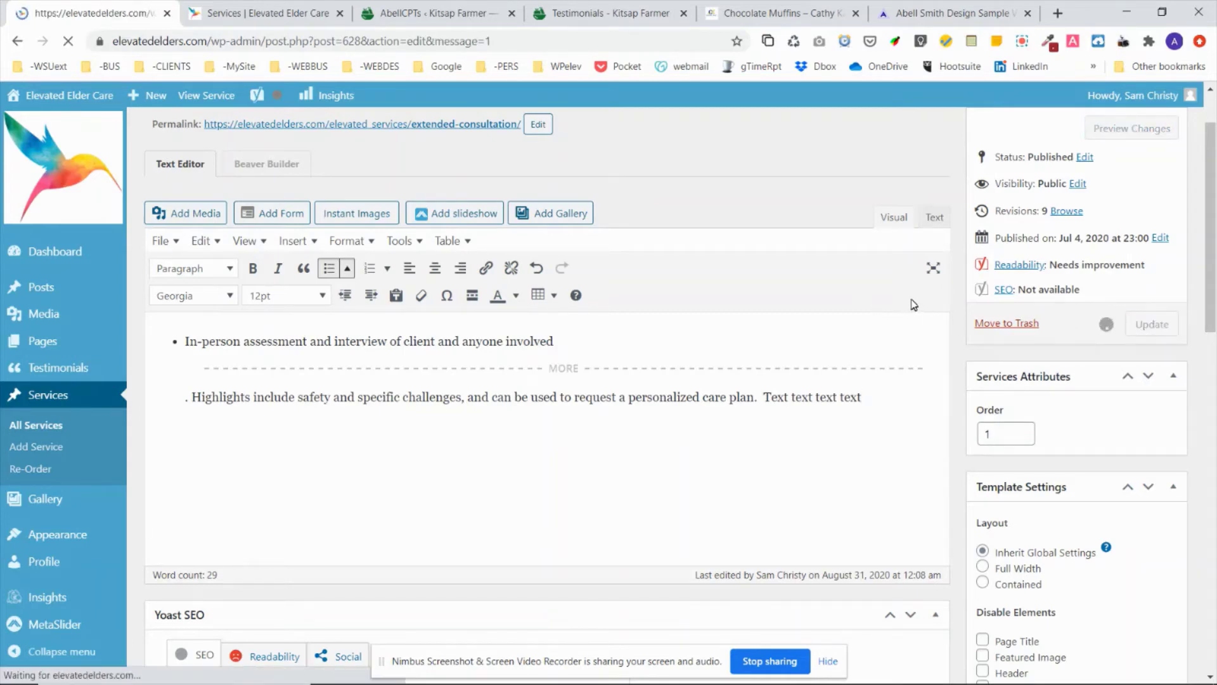
Check the added text on the live Extended Consultation page and return to the Services overview
left_click(254, 8)
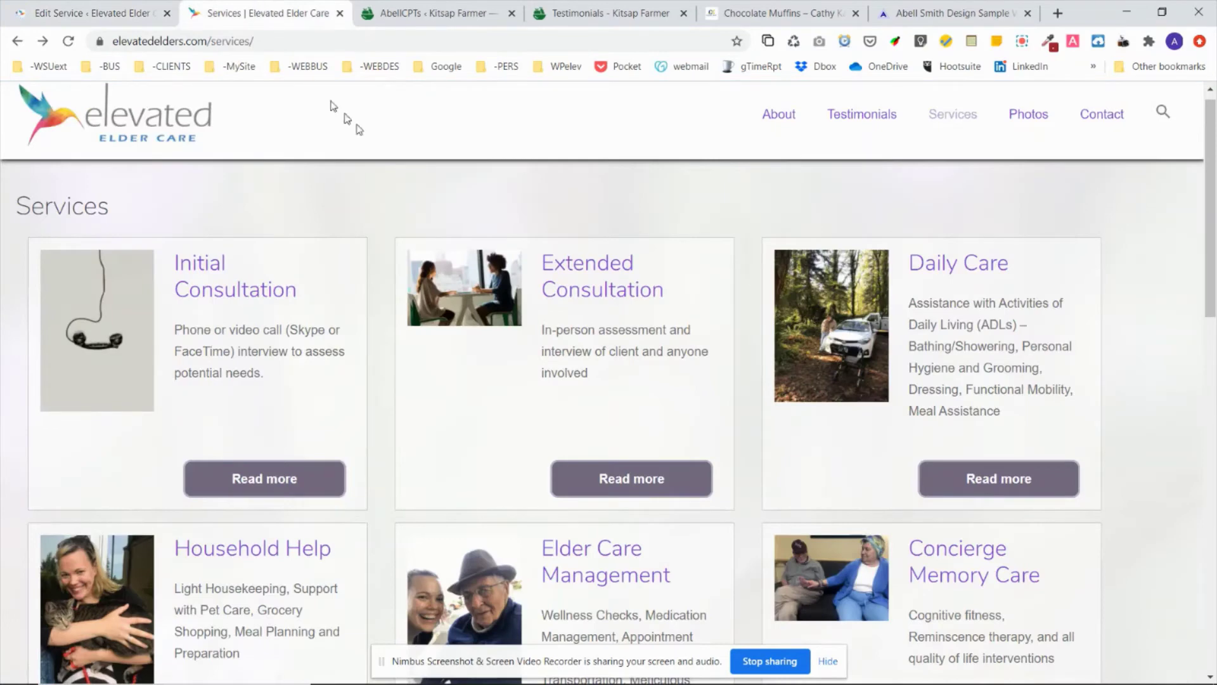
left_click(558, 479)
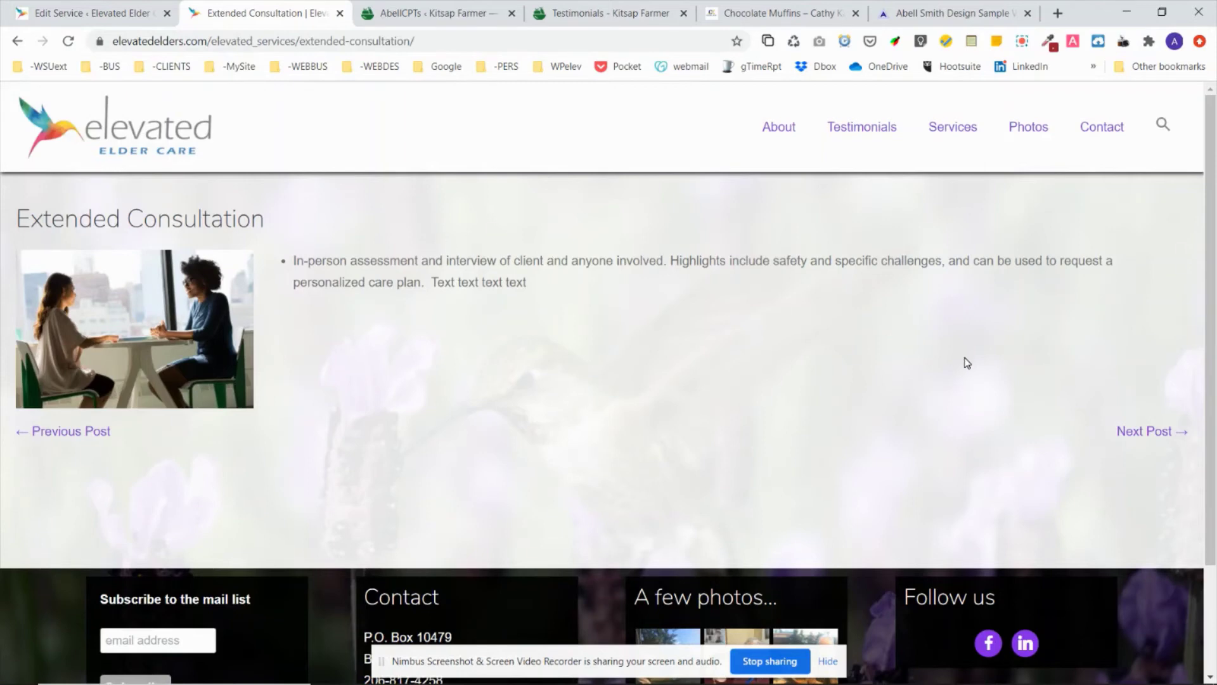
left_click(18, 40)
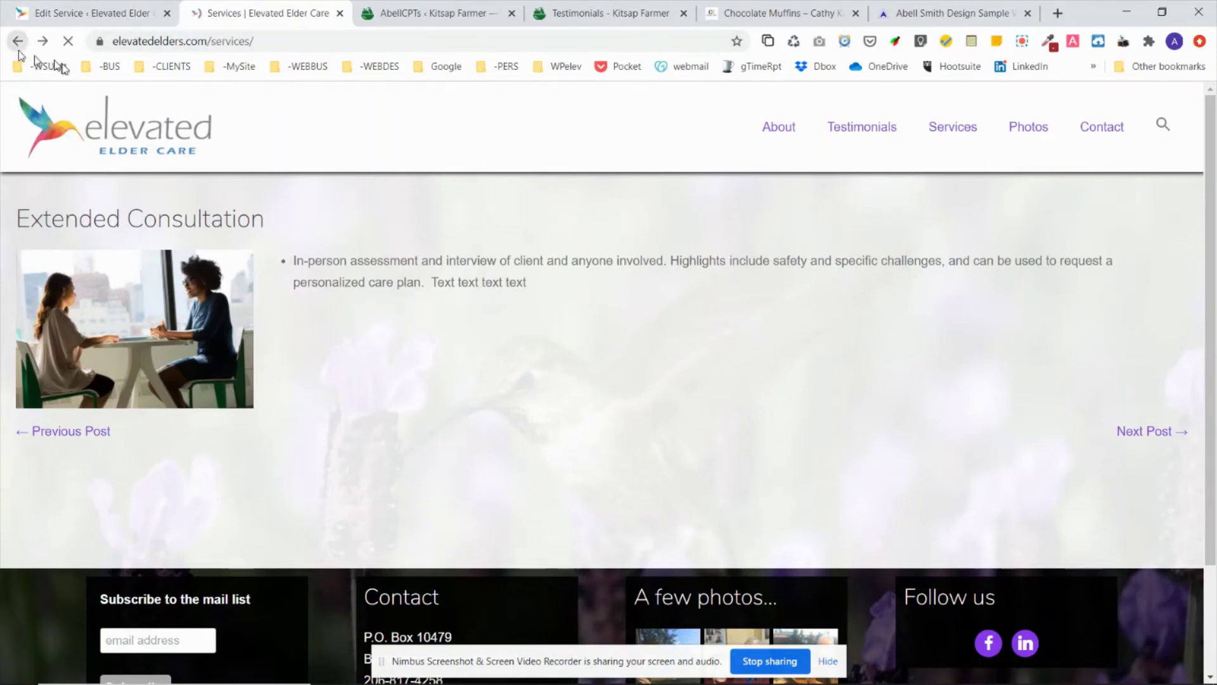
scroll(950, 367, "down", 2)
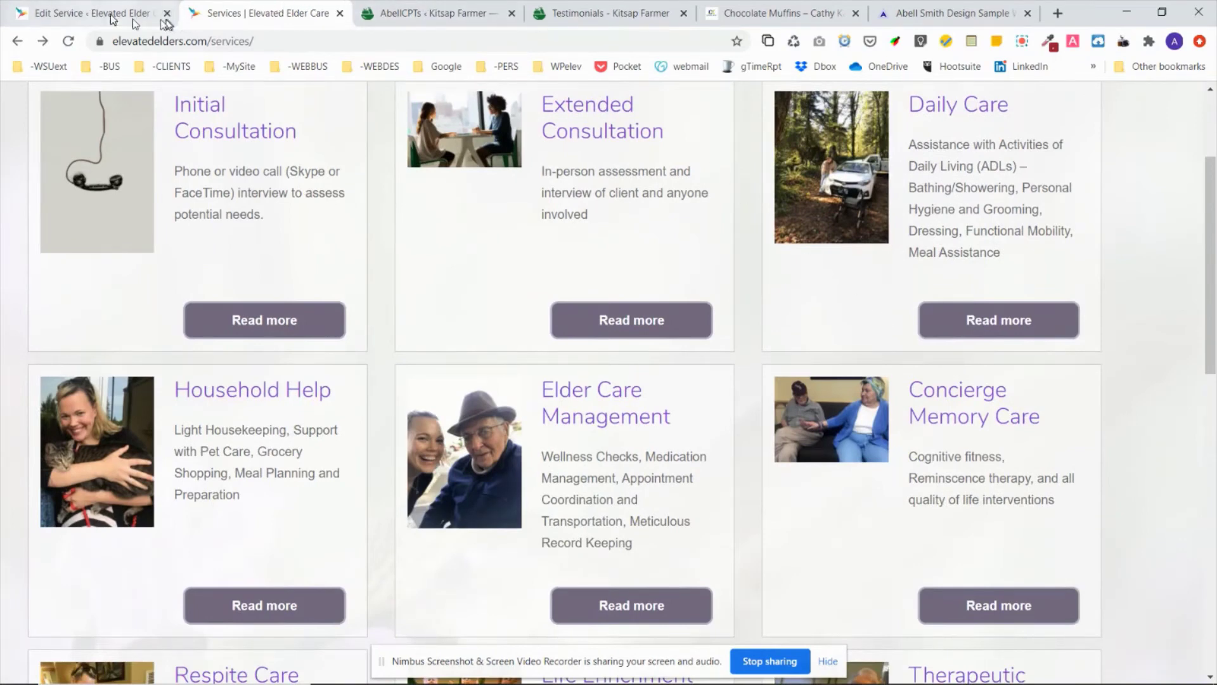
Examine the Extended Consultation service's settings in the editor, down to its featured image
left_click(84, 16)
scroll(995, 285, "down", 2)
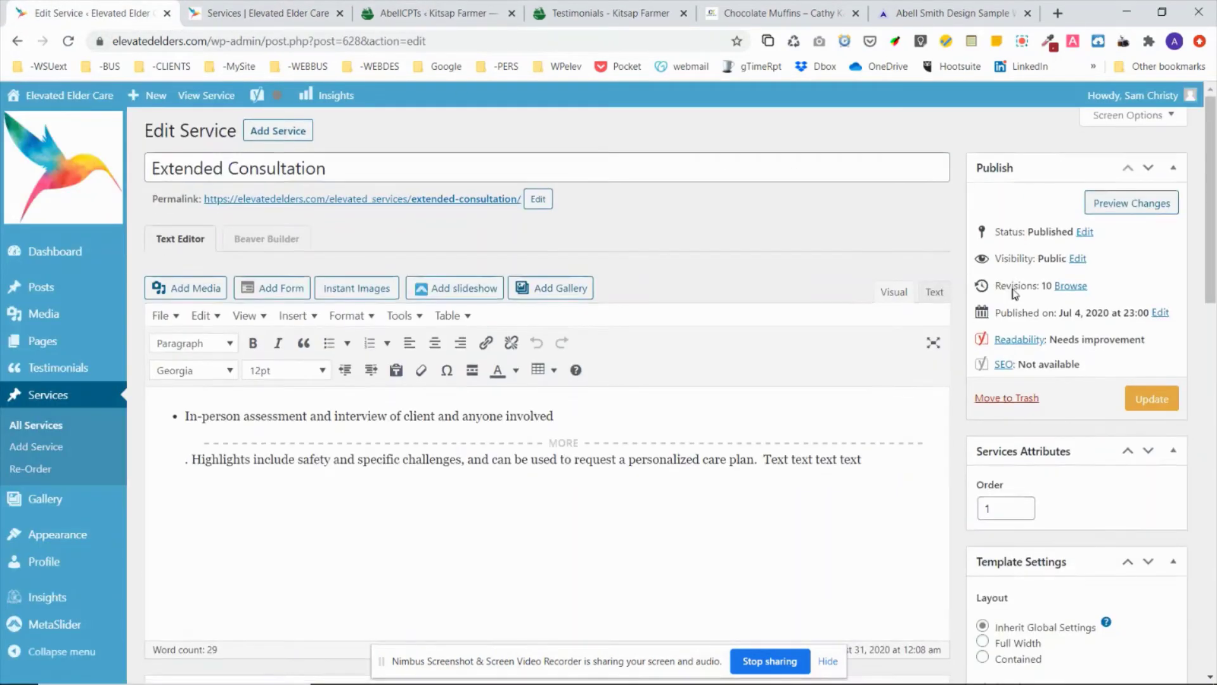
scroll(1014, 288, "down", 3)
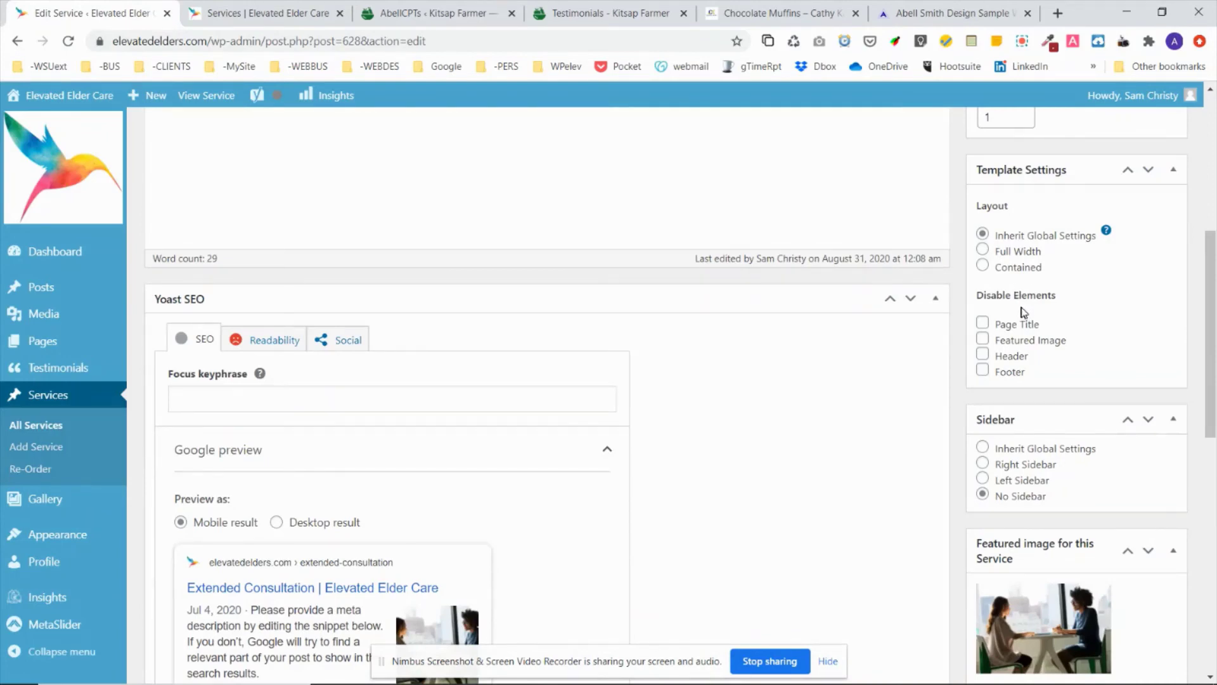
Compare the Extended Consultation featured image in the editor with its appearance on the live Services overview and the single service page
scroll(1024, 312, "down", 2)
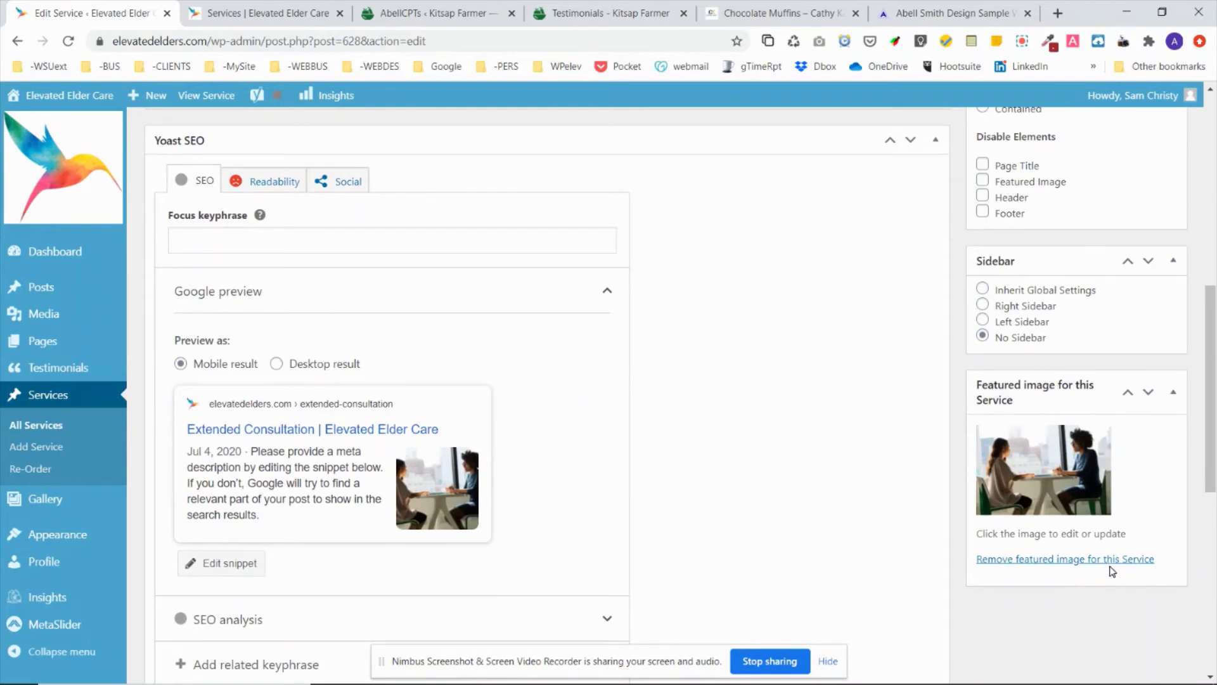
left_click(221, 12)
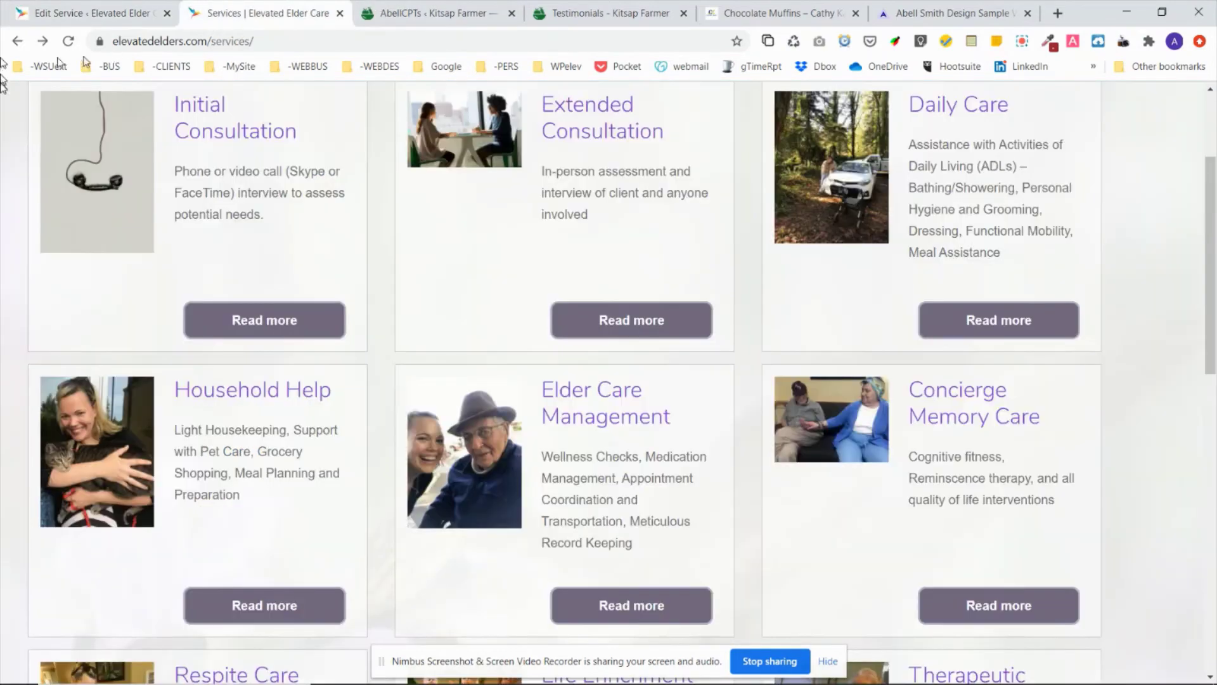
scroll(697, 370, "up", 3)
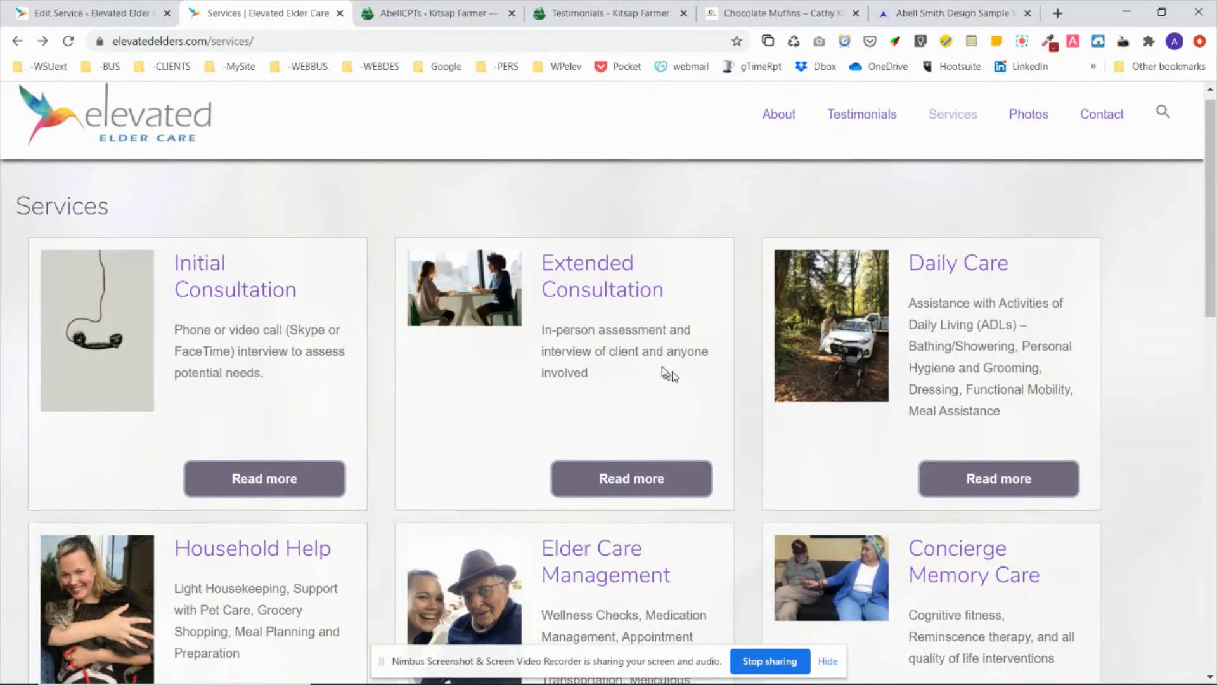
left_click(590, 304)
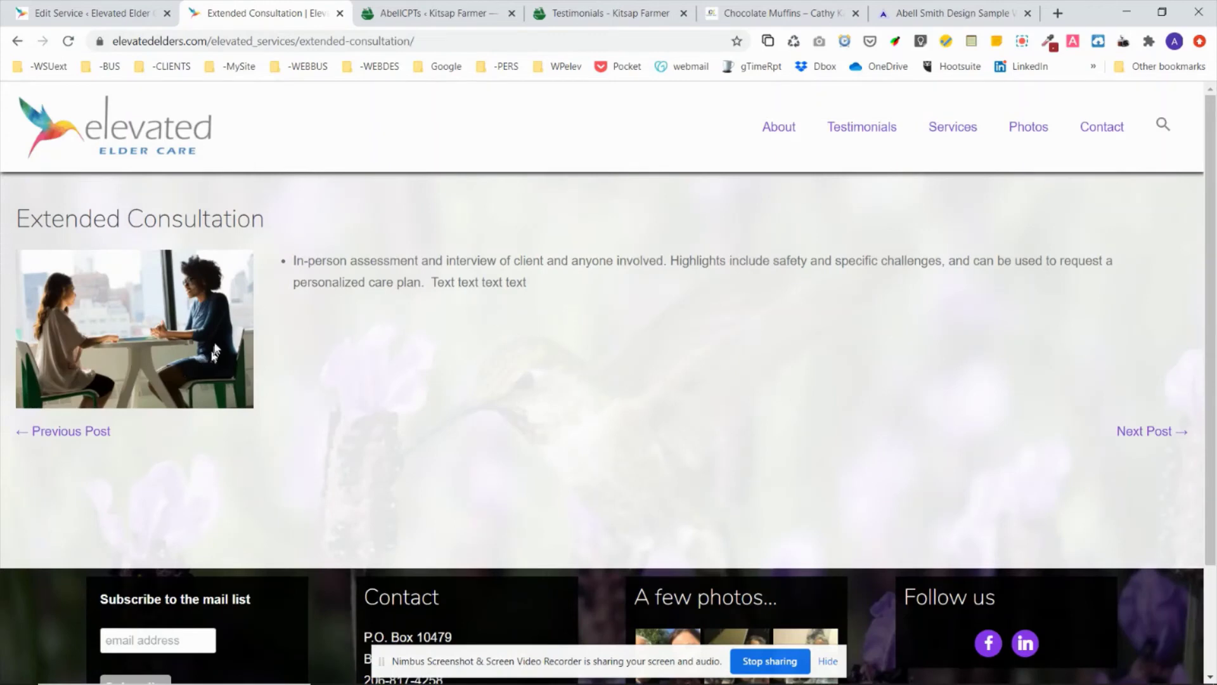
Replace the Extended Consultation service's featured image with the Media Library photo joyful-adult-daughter-greeting-happy-surprised-senior-mother-3768131.jpg
left_click(86, 11)
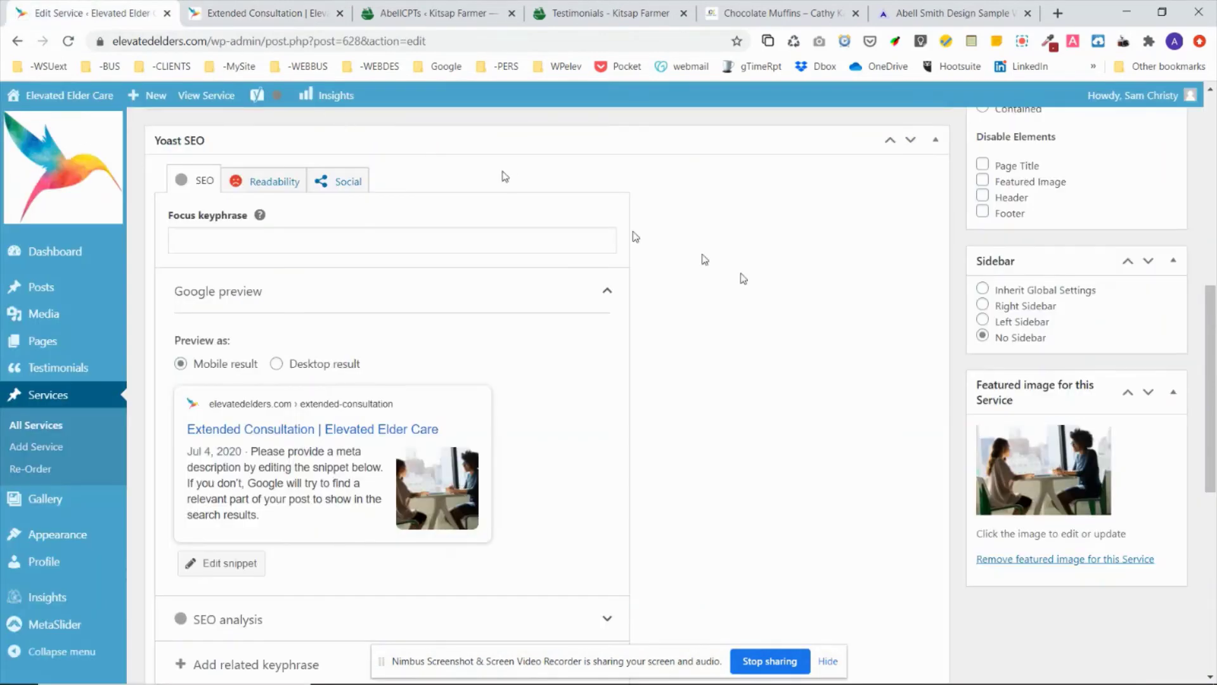
left_click(1131, 559)
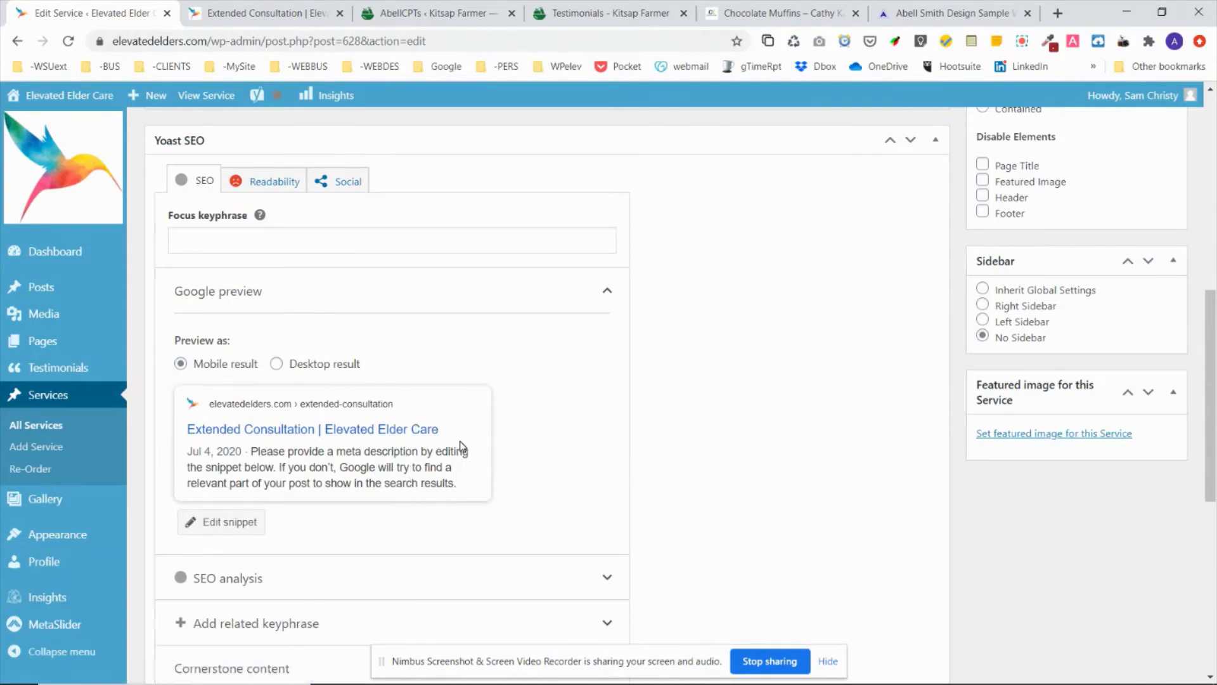
left_click(1034, 434)
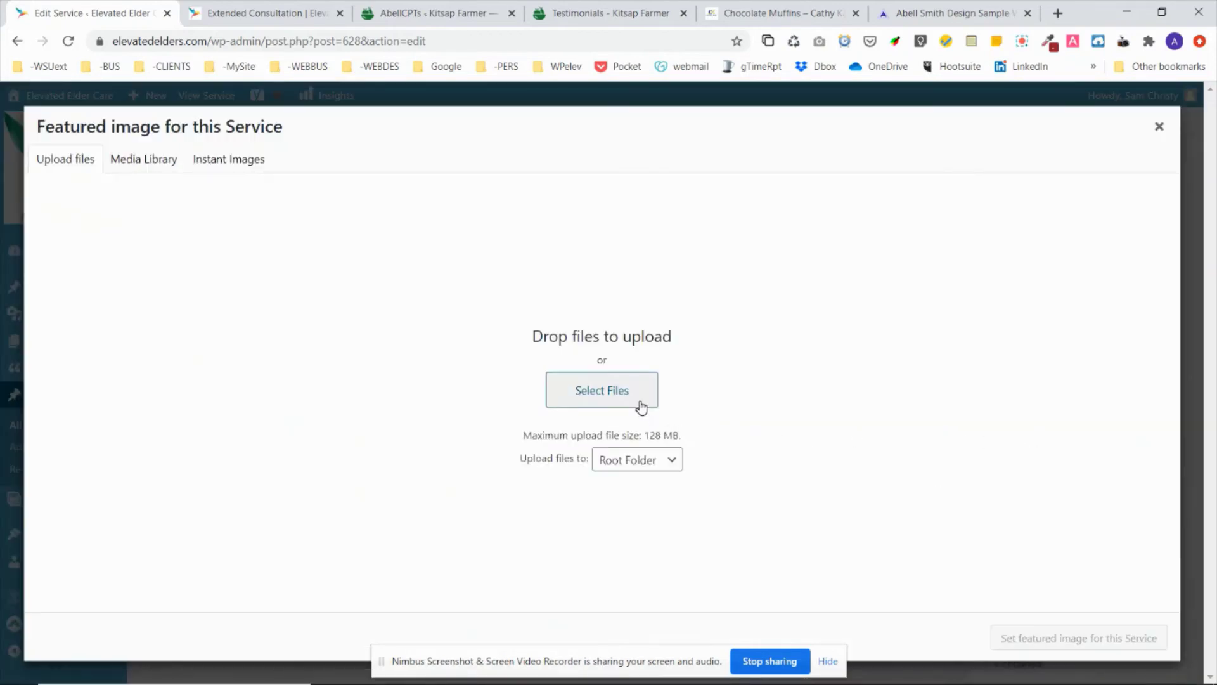
left_click(138, 162)
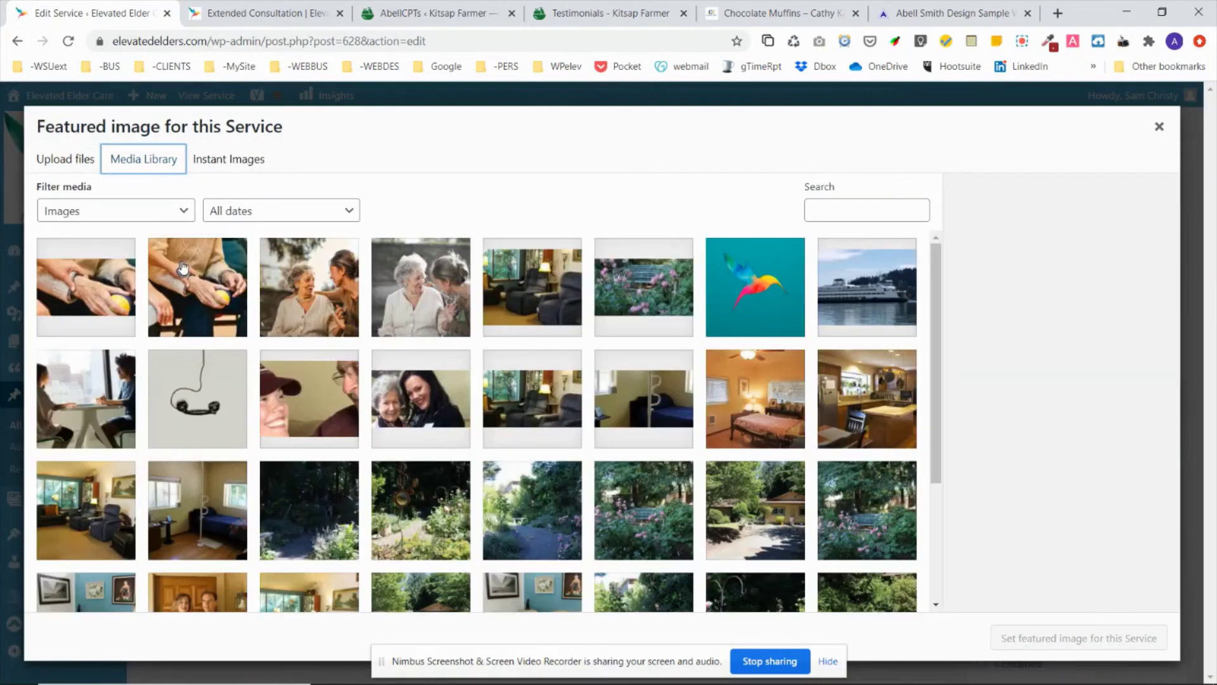
left_click(317, 306)
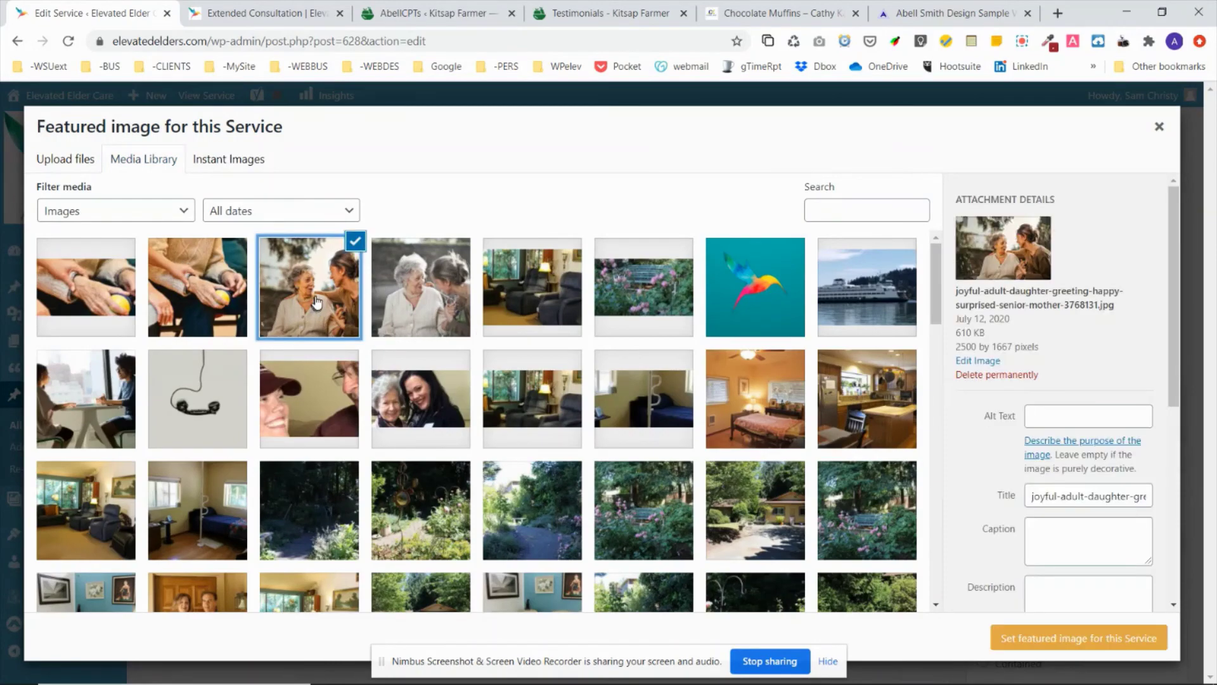
scroll(1014, 545, "down", 3)
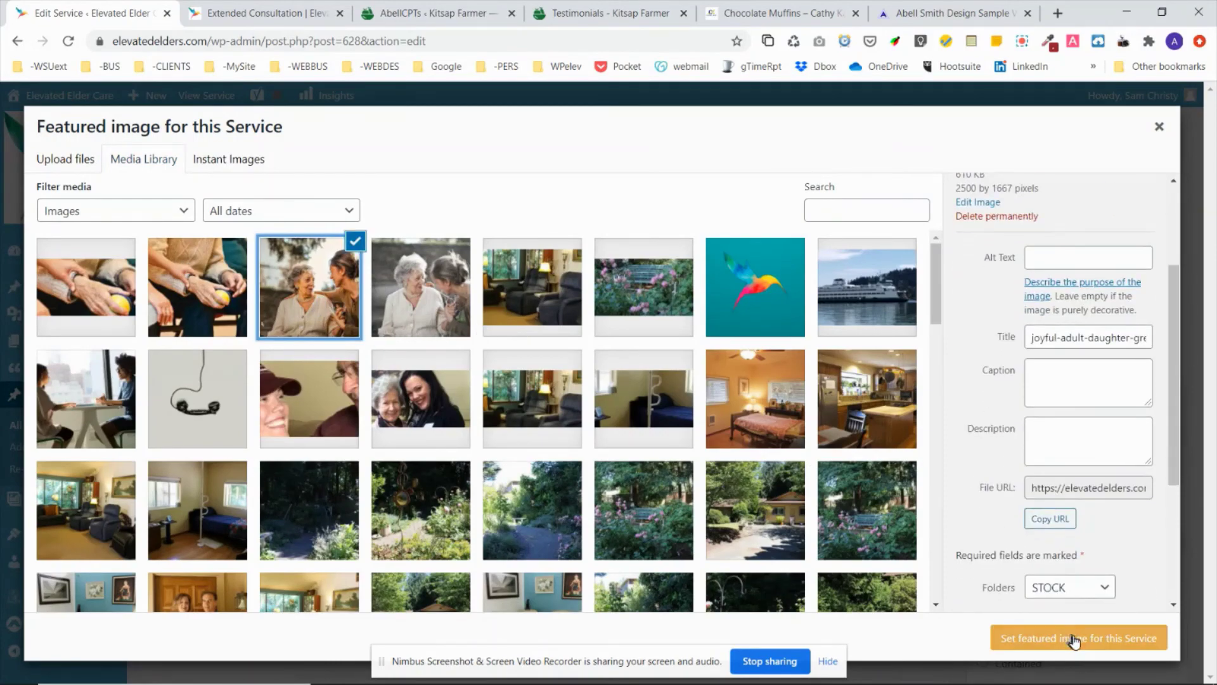
left_click(1078, 637)
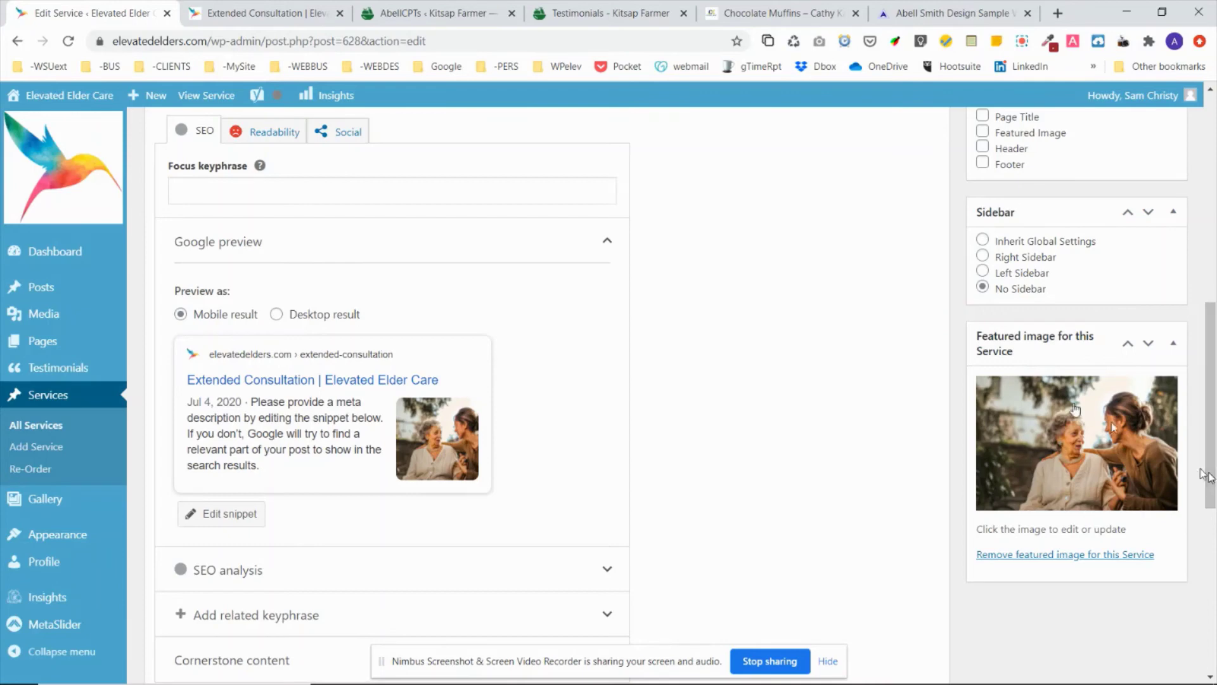
Look at the featured image's place on the live Extended Consultation page and return to the service editor
left_click(235, 14)
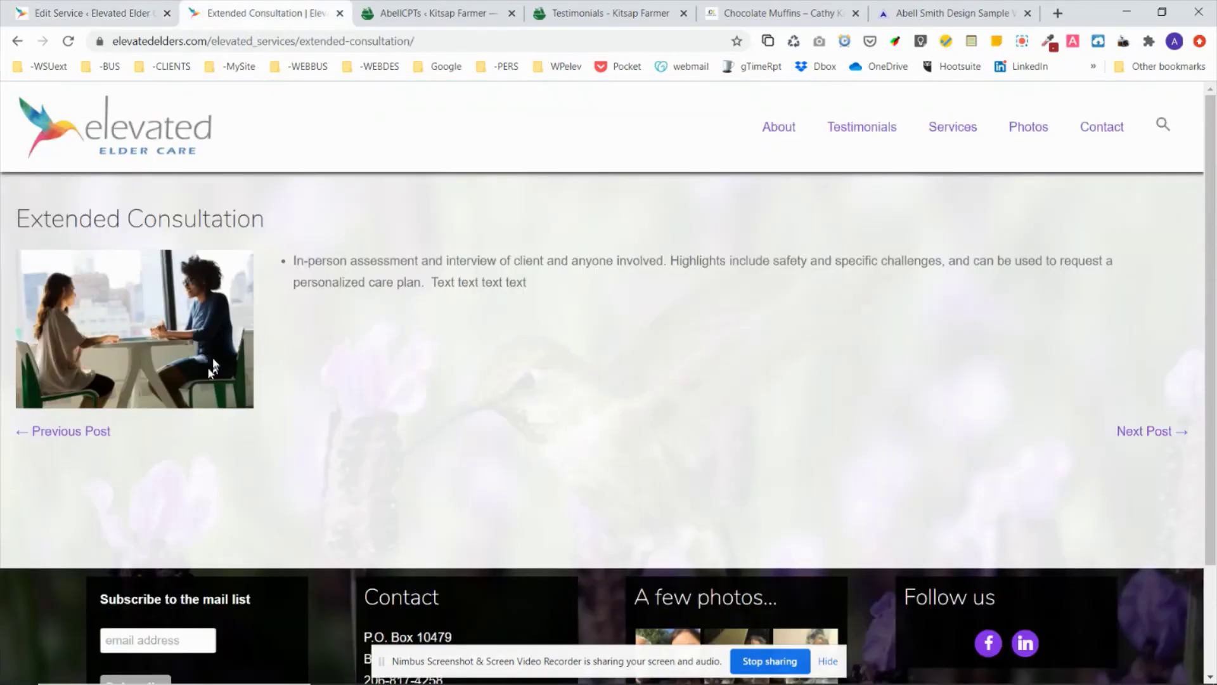
left_click(89, 13)
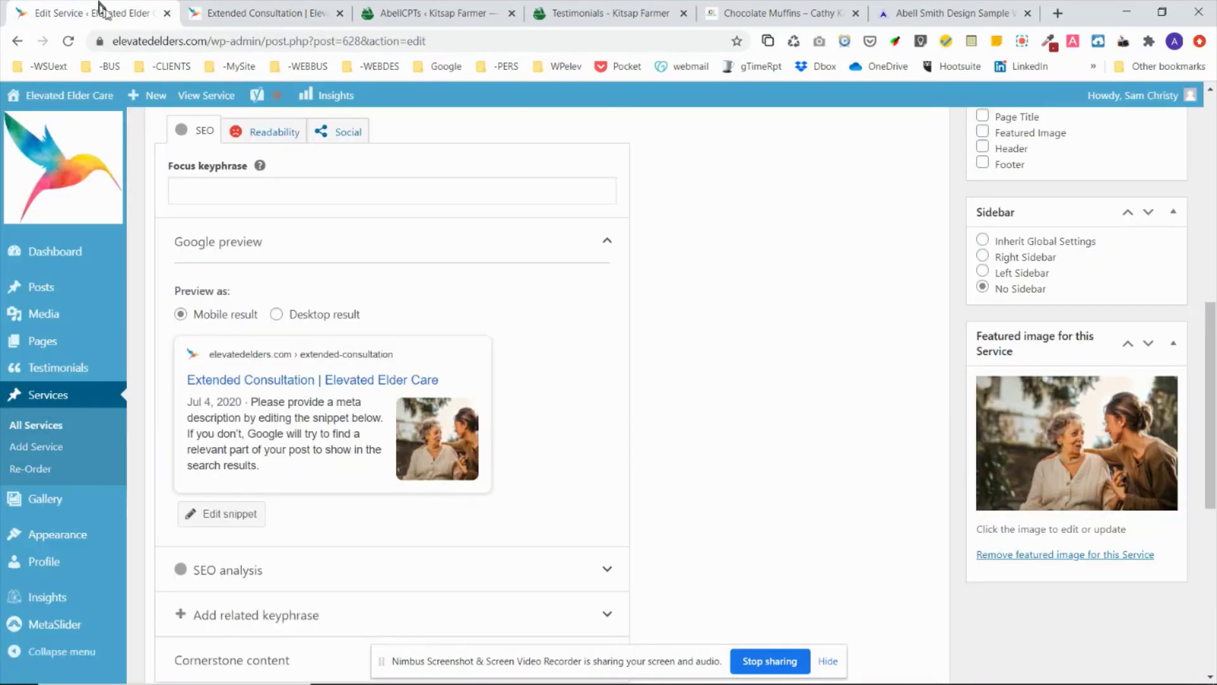
left_click(747, 661)
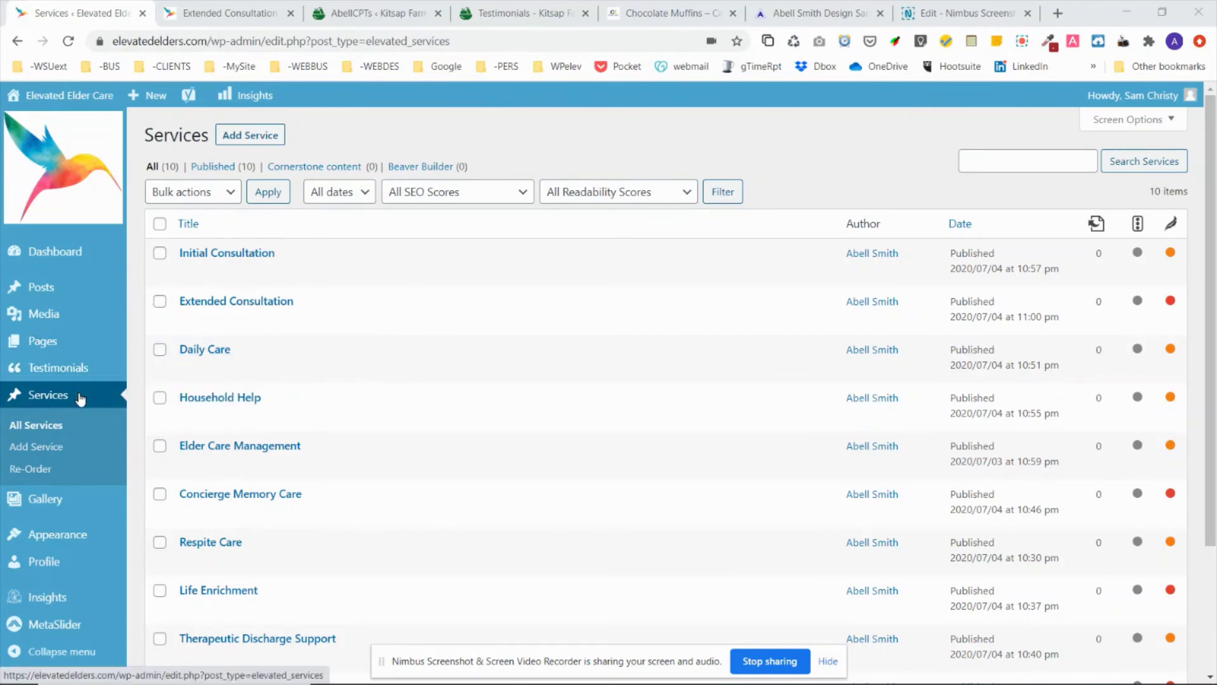
Re-order the services so that Elder Care Management comes directly before Household Help, and save the order
left_click(30, 469)
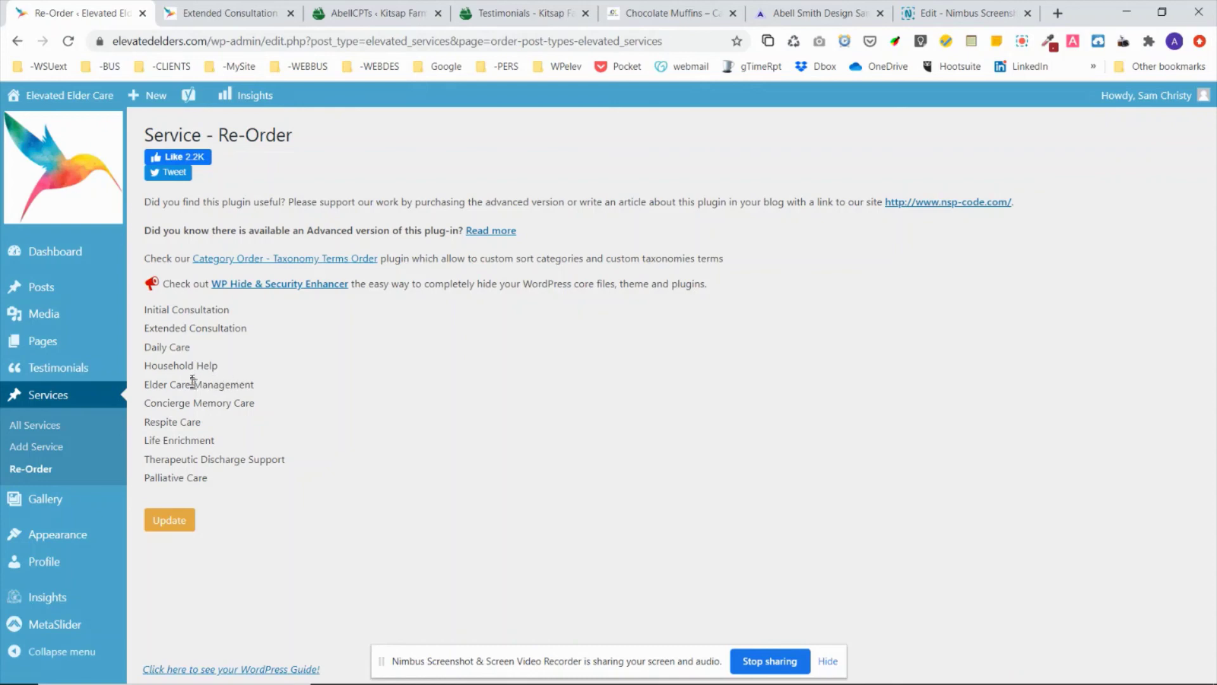
left_click_drag(199, 384, 199, 384)
left_click_drag(207, 389, 213, 362)
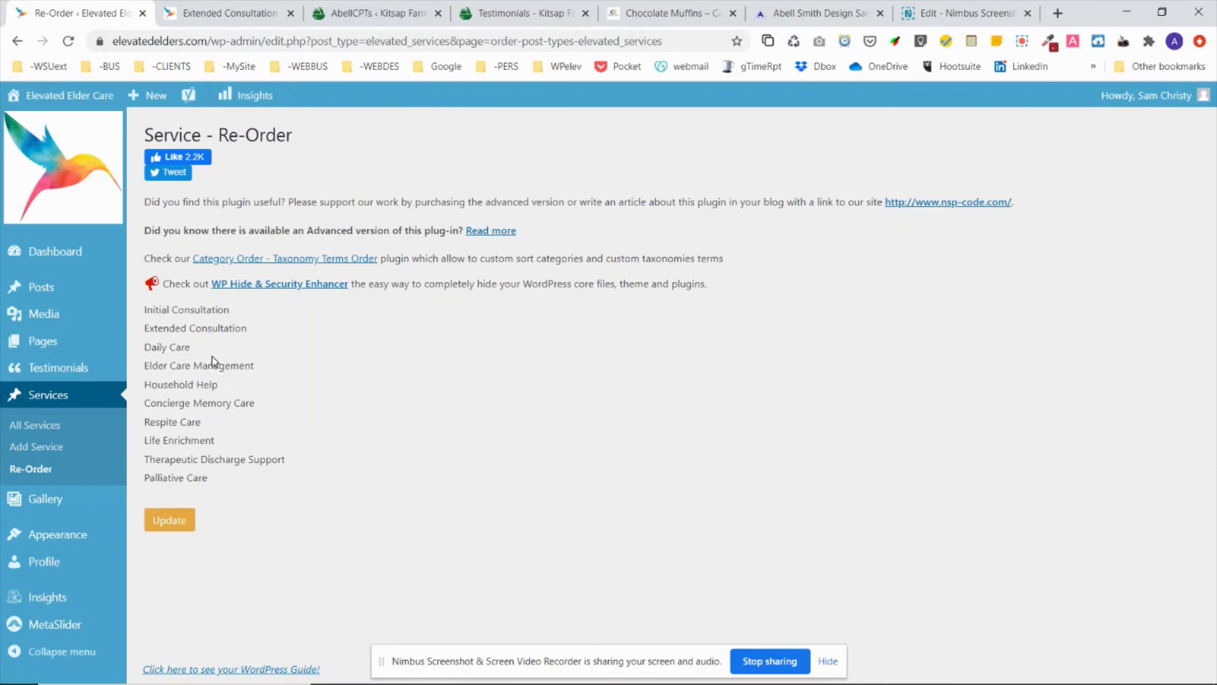
left_click(175, 523)
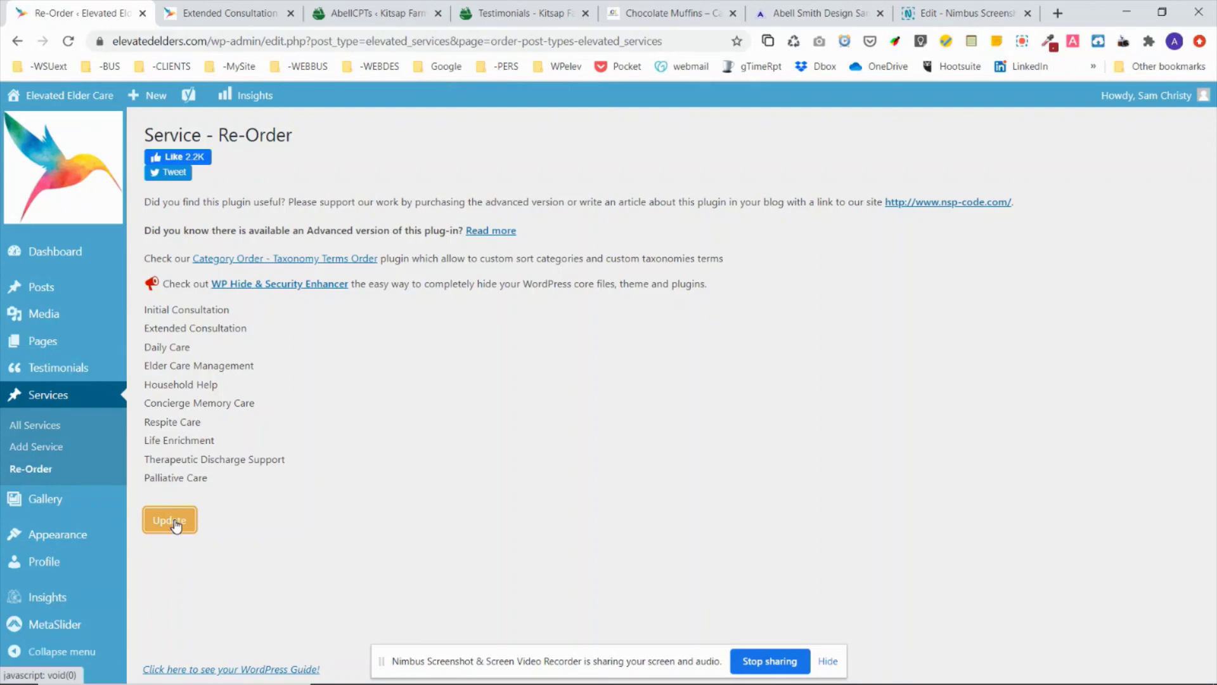
Check the service order on the live Services page and go back to the dashboard's list of all services
left_click(228, 12)
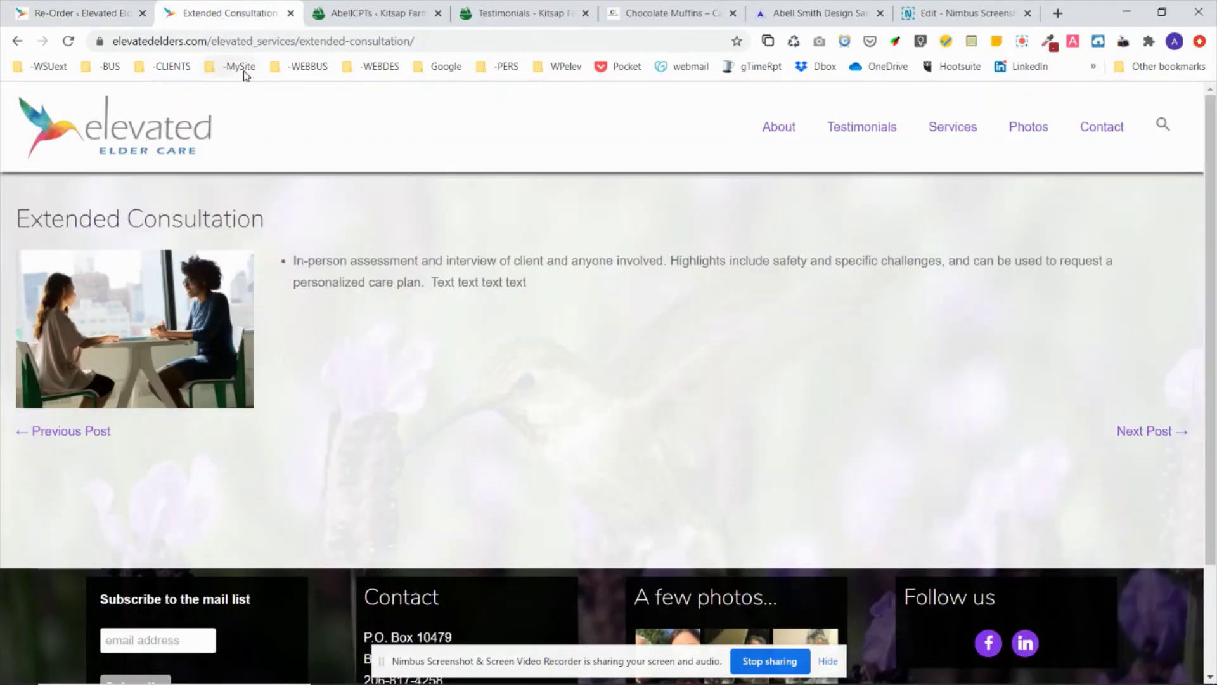
left_click(17, 41)
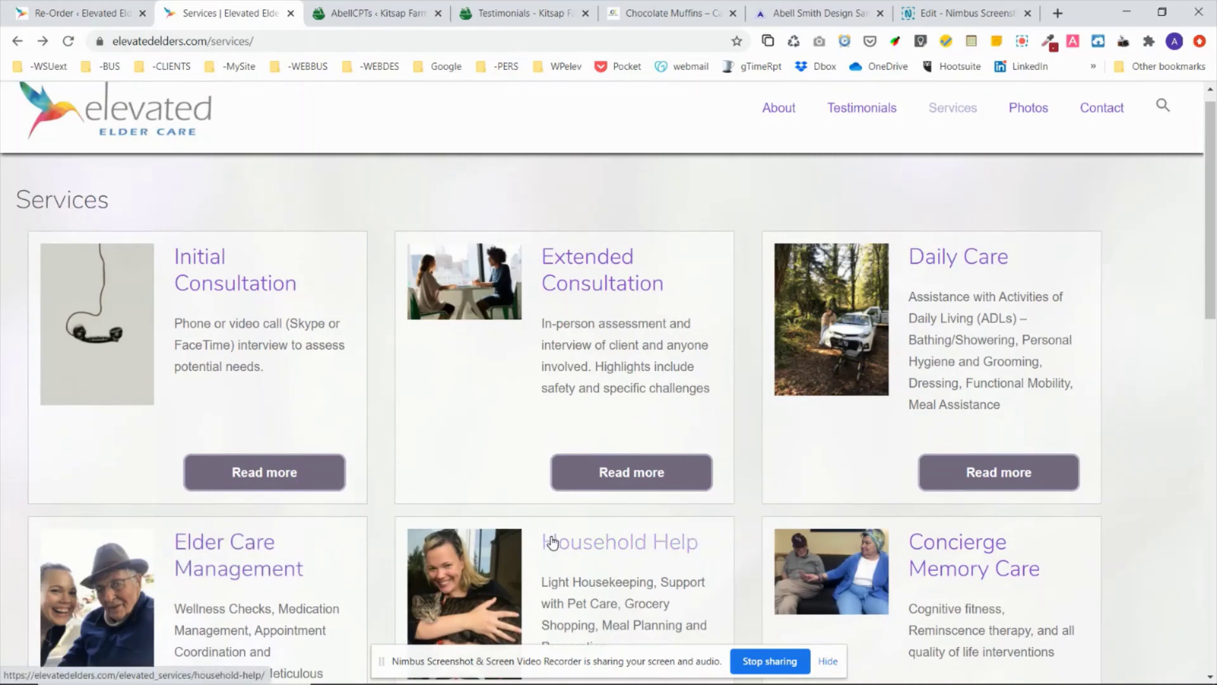
left_click(81, 8)
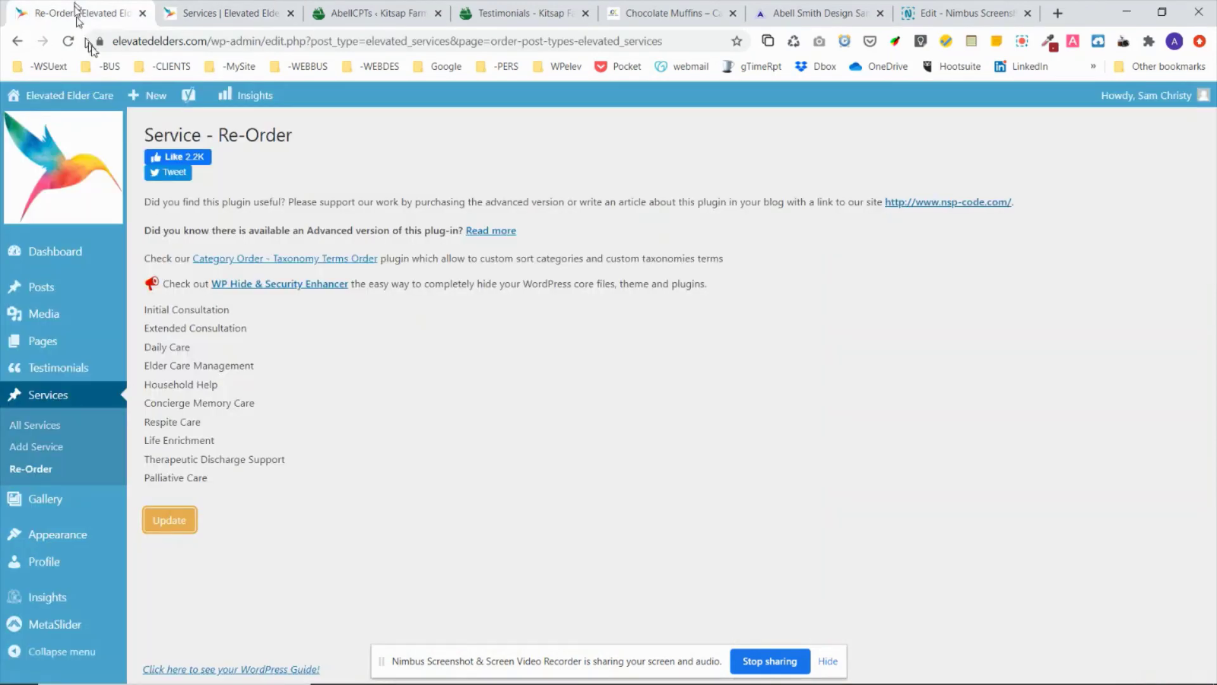
left_click(42, 395)
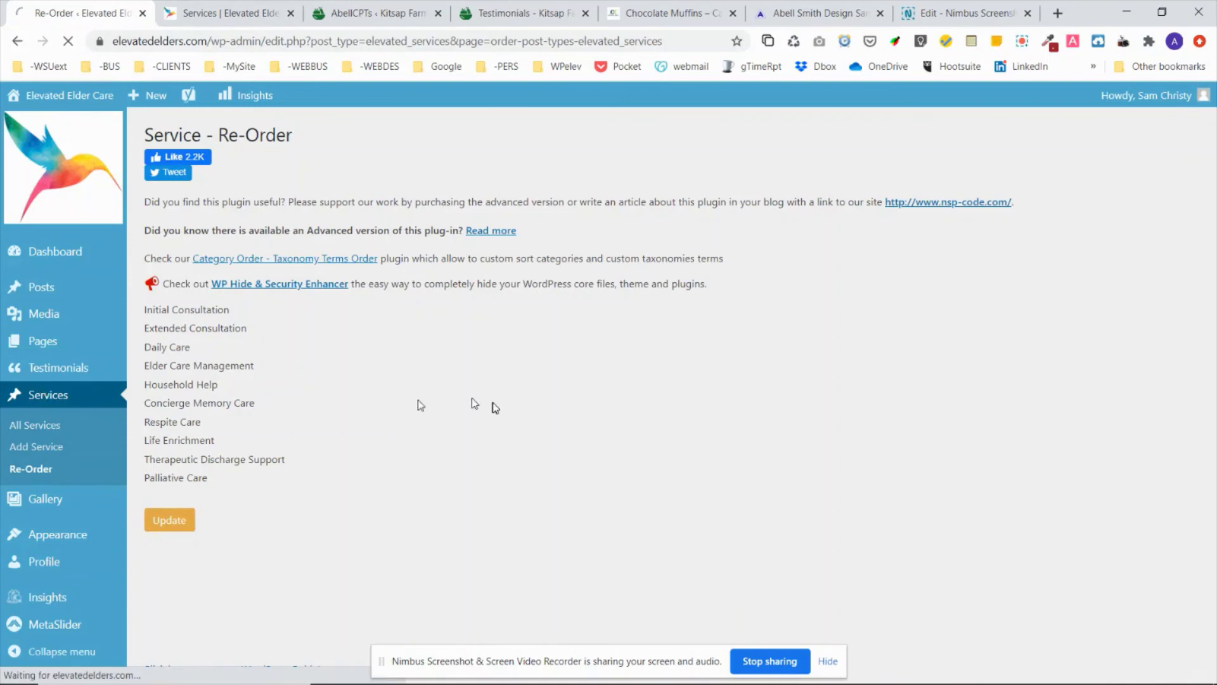